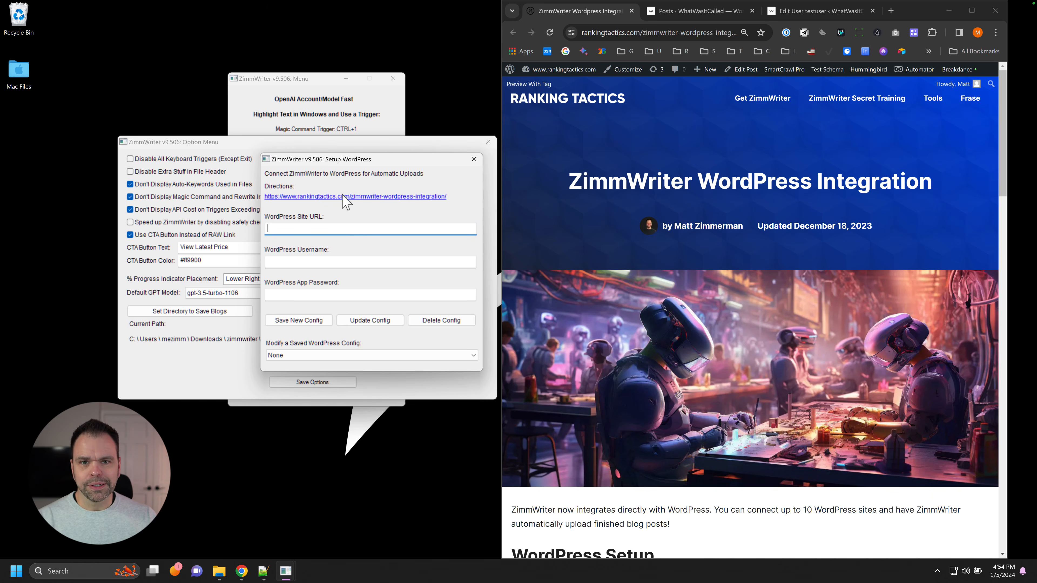
# Read through the WordPress setup directions for the site URL, username and app password in the ZimmWriter integration guide.
pyautogui.click(585, 175)
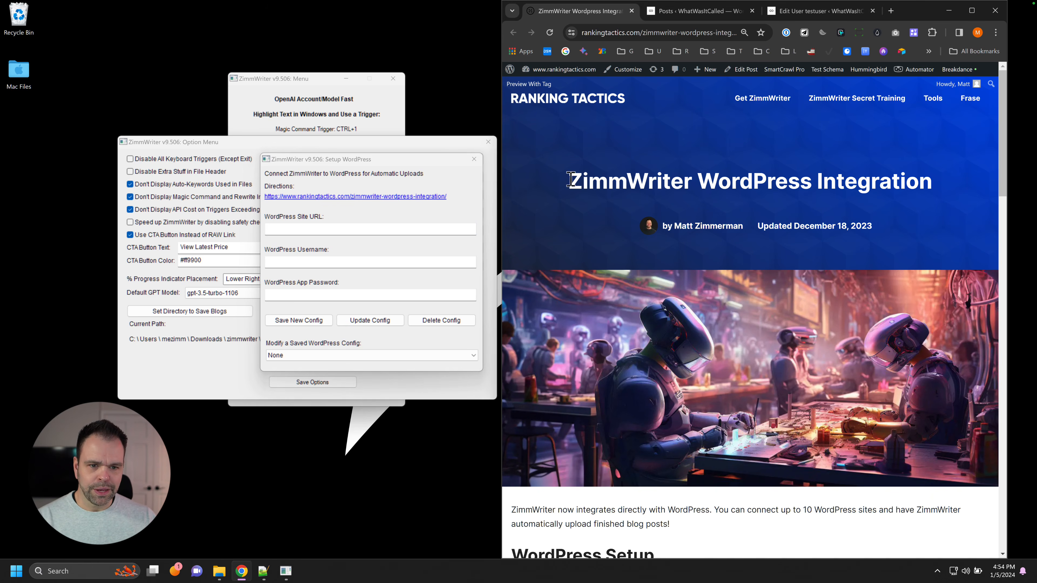
pyautogui.moveTo(570, 180); pyautogui.dragTo(982, 173)
pyautogui.scroll(-5, 715, 337)
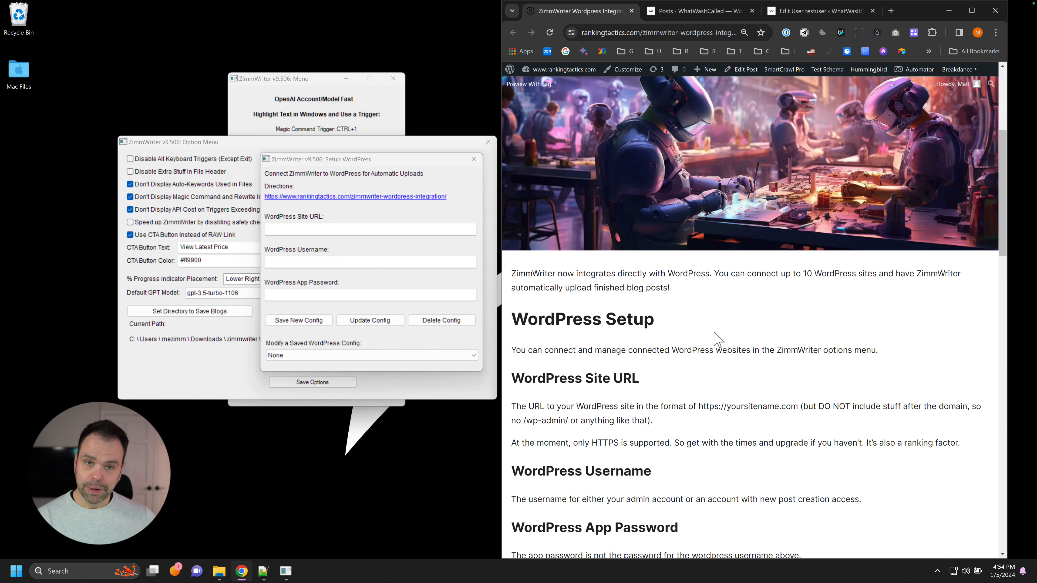
pyautogui.scroll(-4, 716, 339)
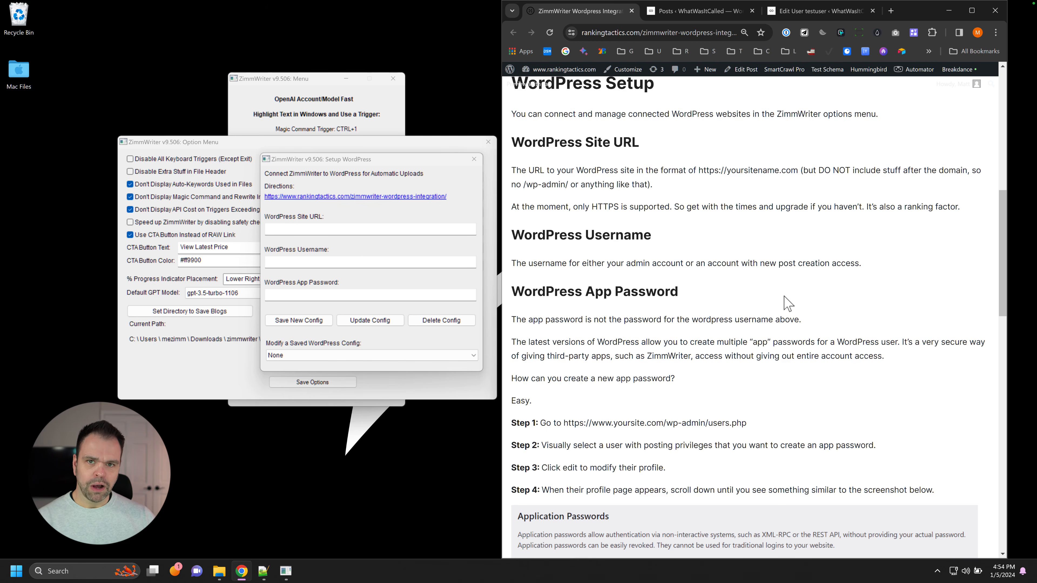
pyautogui.scroll(10, 780, 310)
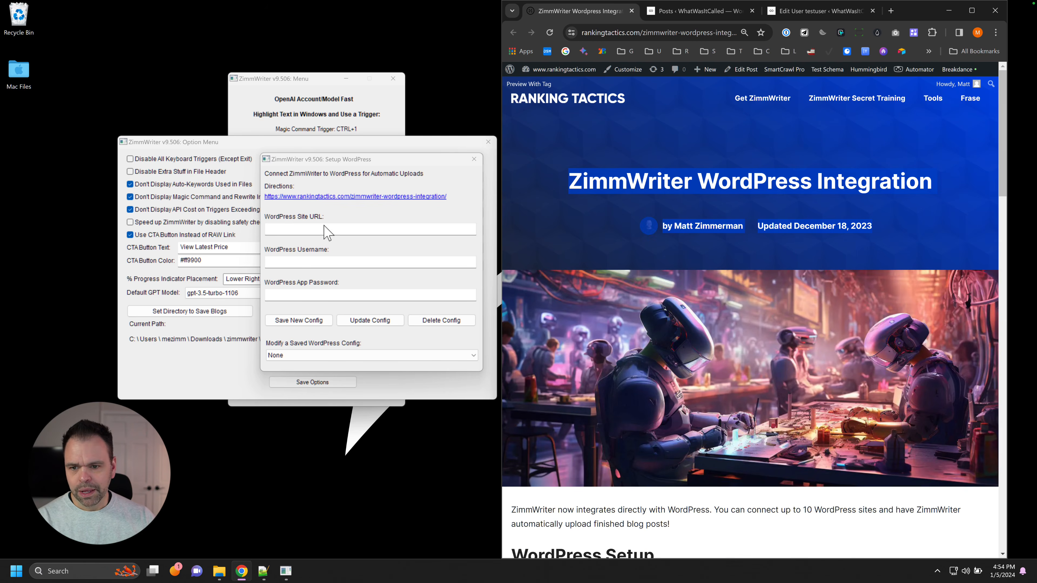
pyautogui.click(315, 233)
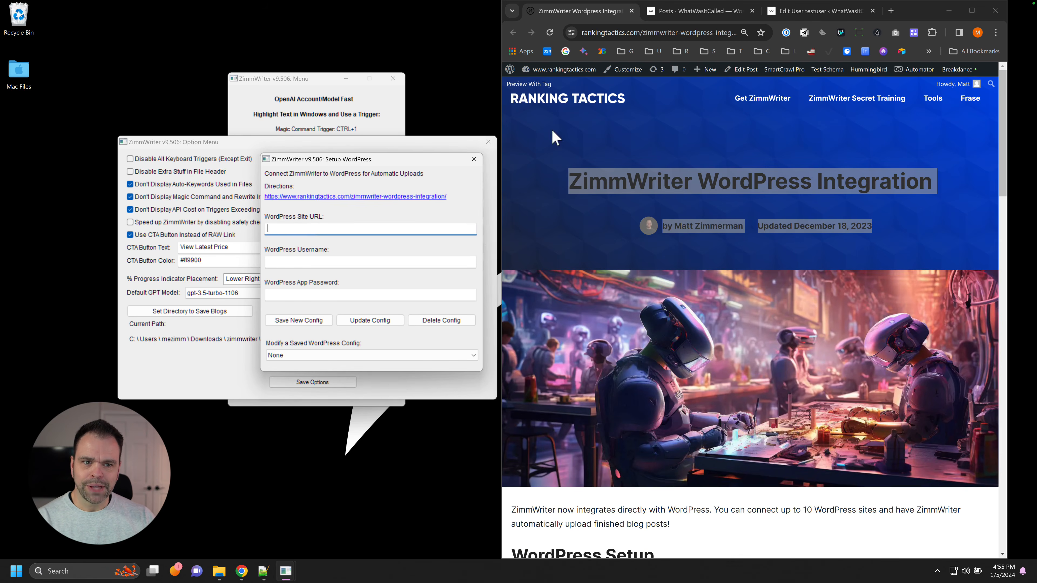
pyautogui.click(678, 12)
pyautogui.click(636, 33)
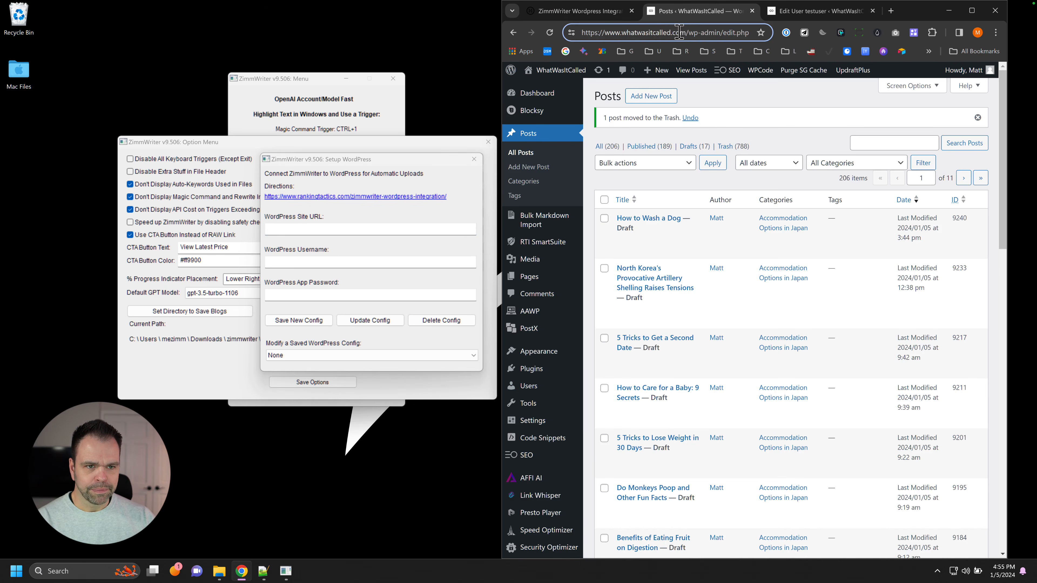
pyautogui.moveTo(686, 32); pyautogui.dragTo(573, 31)
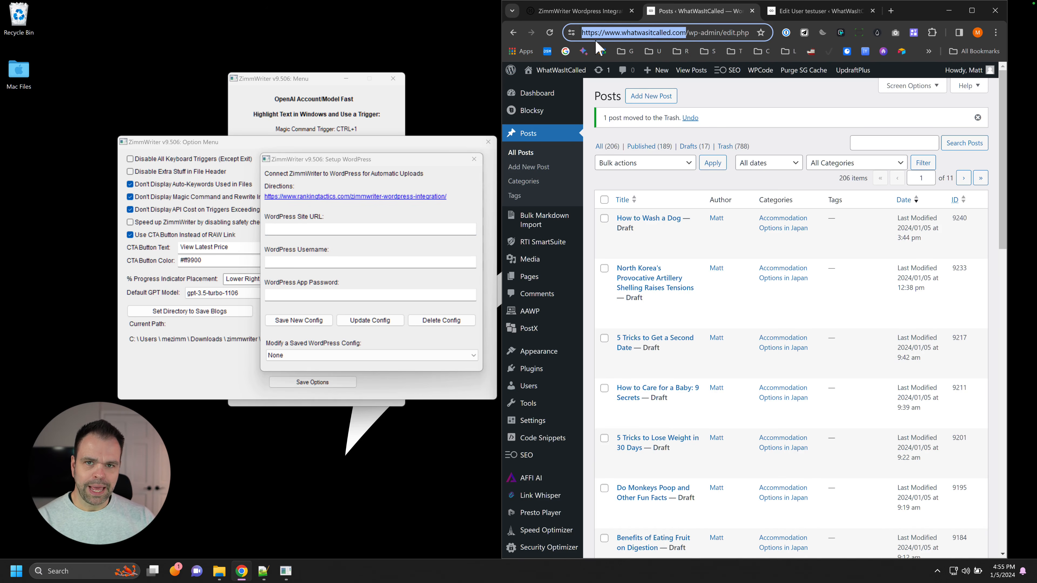
pyautogui.hotkey('ctrl', 'c')
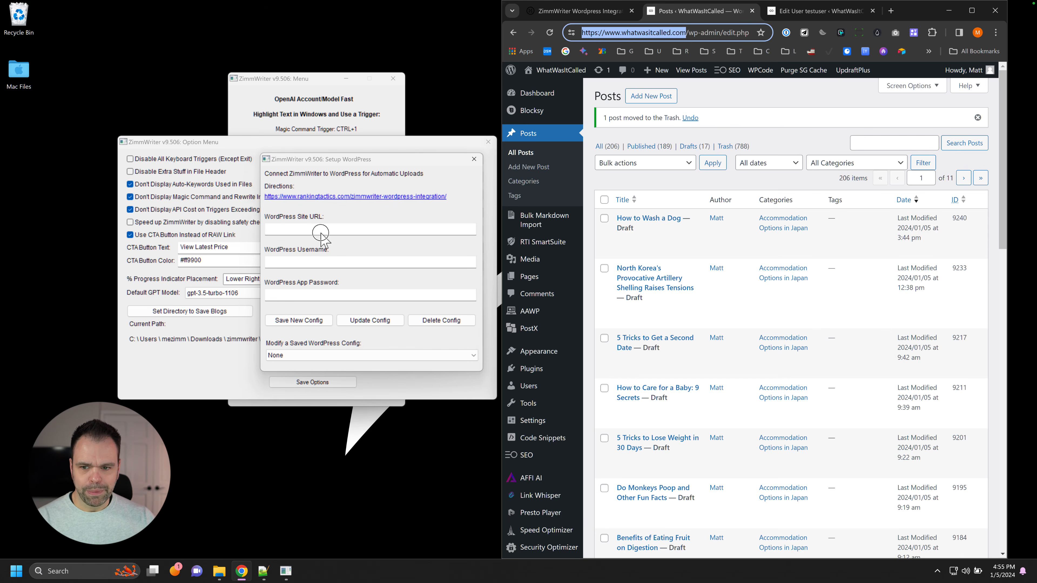
pyautogui.click(326, 231)
pyautogui.hotkey('ctrl', 'v')
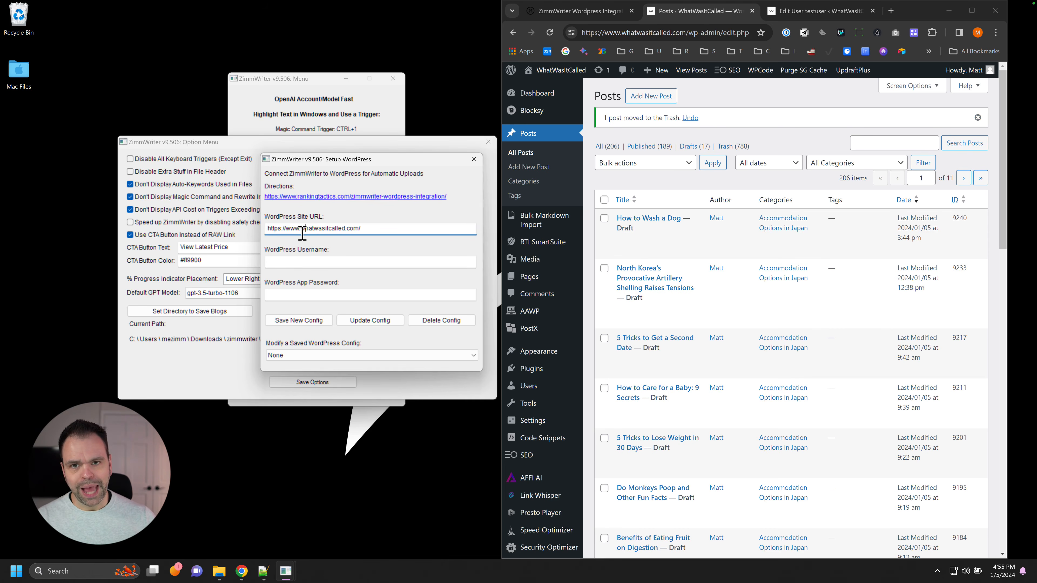
pyautogui.click(686, 33)
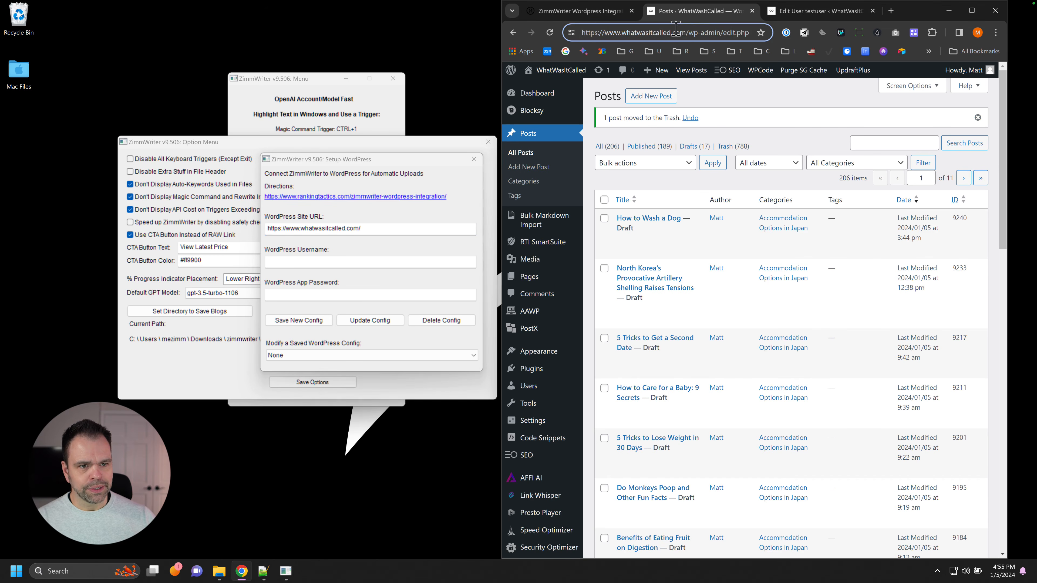
pyautogui.click(420, 233)
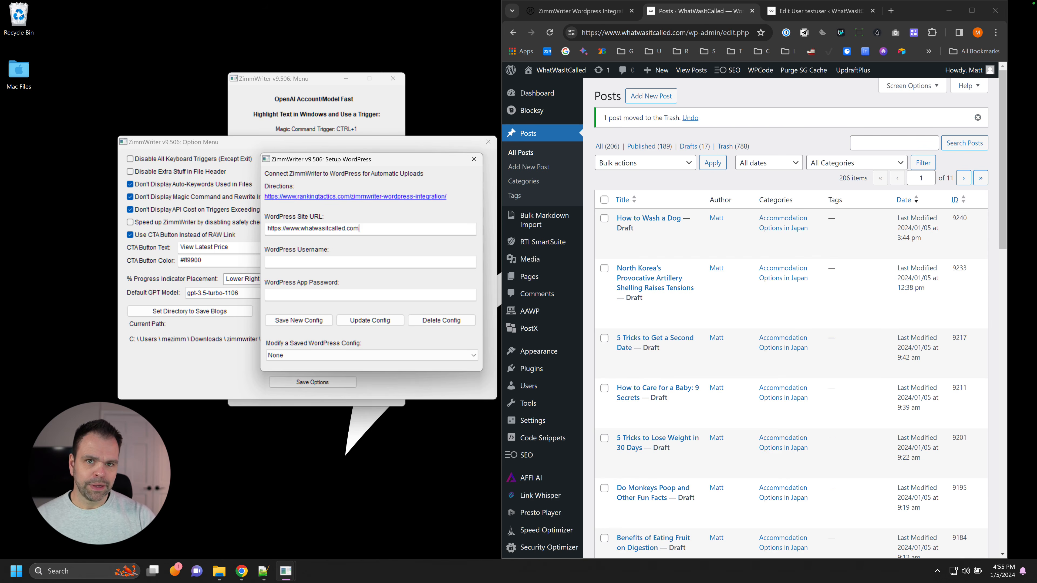
# Try the subdomain "site" in place of "www" in the WordPress Site URL, and restore "www".
pyautogui.moveTo(304, 229); pyautogui.dragTo(284, 228)
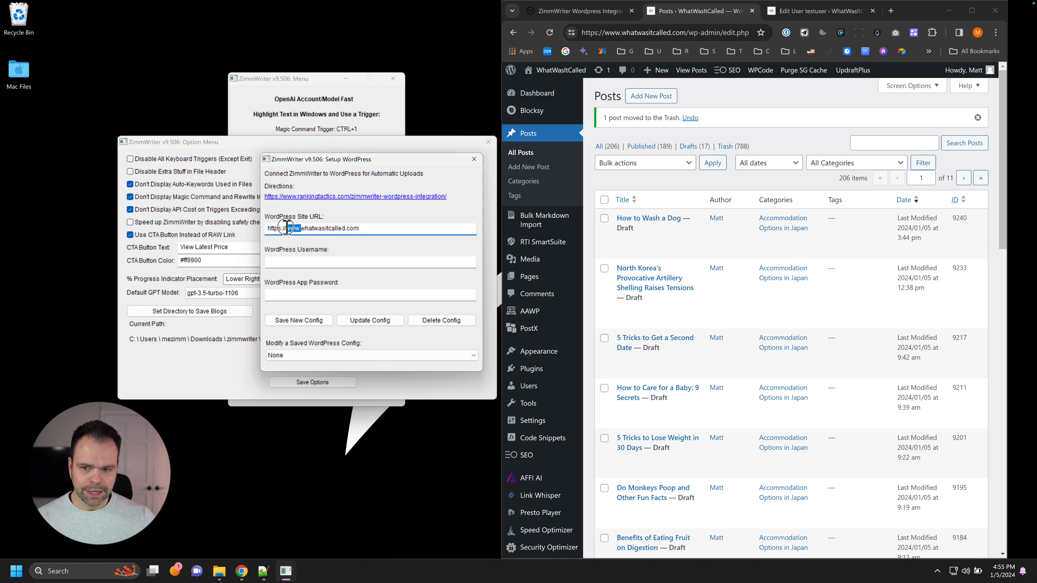
pyautogui.write('site.')
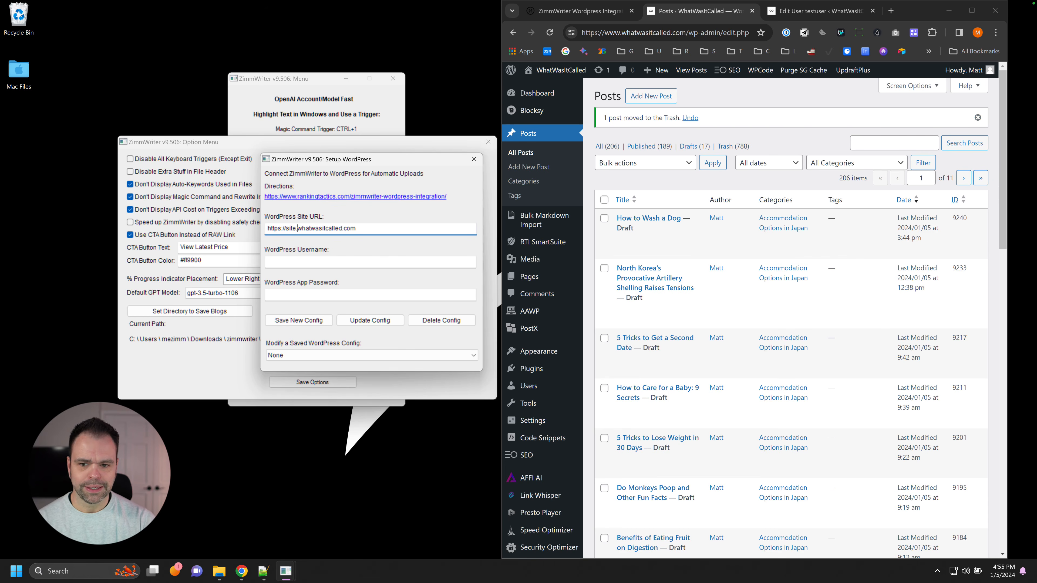
pyautogui.write('www')
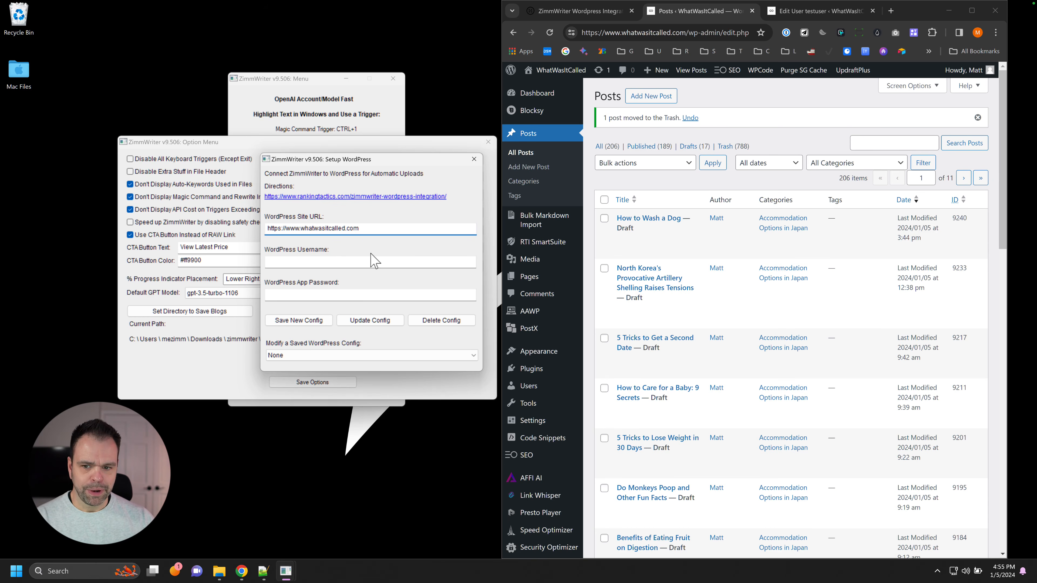
# Look up the posting account's username on its WordPress profile and enter testuser as the WordPress Username.
pyautogui.click(341, 264)
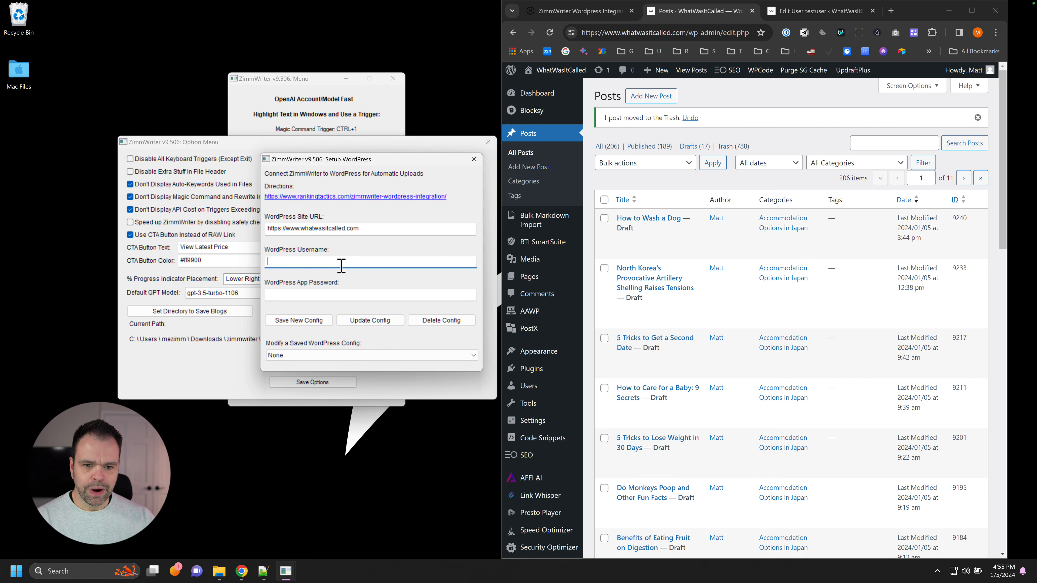
pyautogui.click(817, 11)
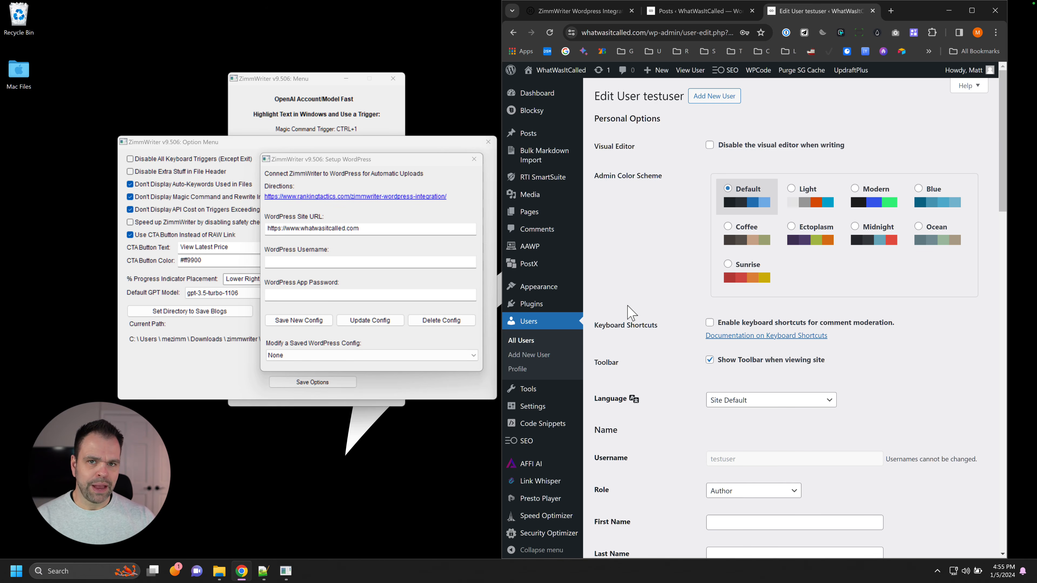
pyautogui.scroll(-3, 802, 383)
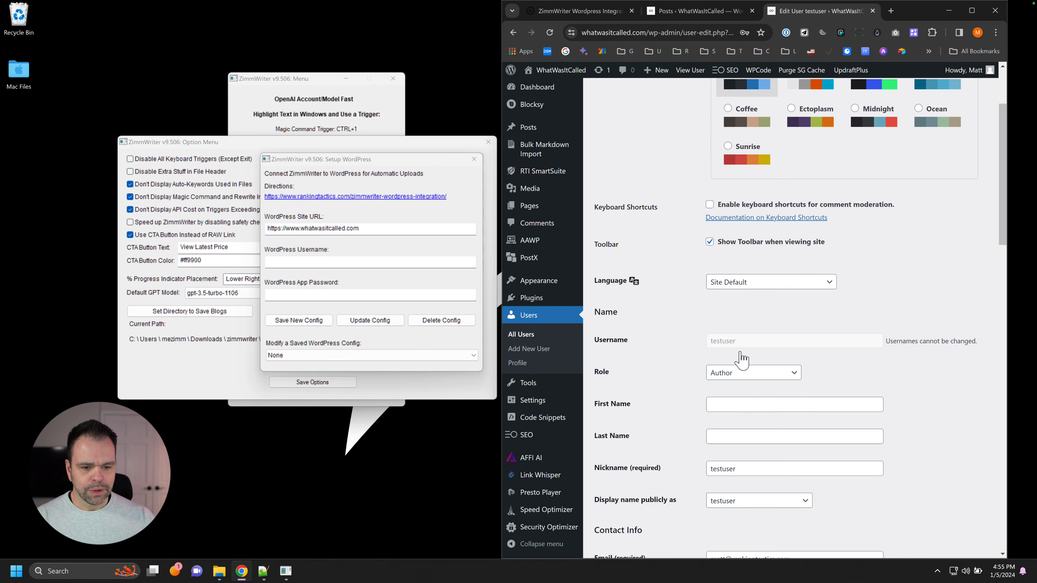
pyautogui.click(335, 263)
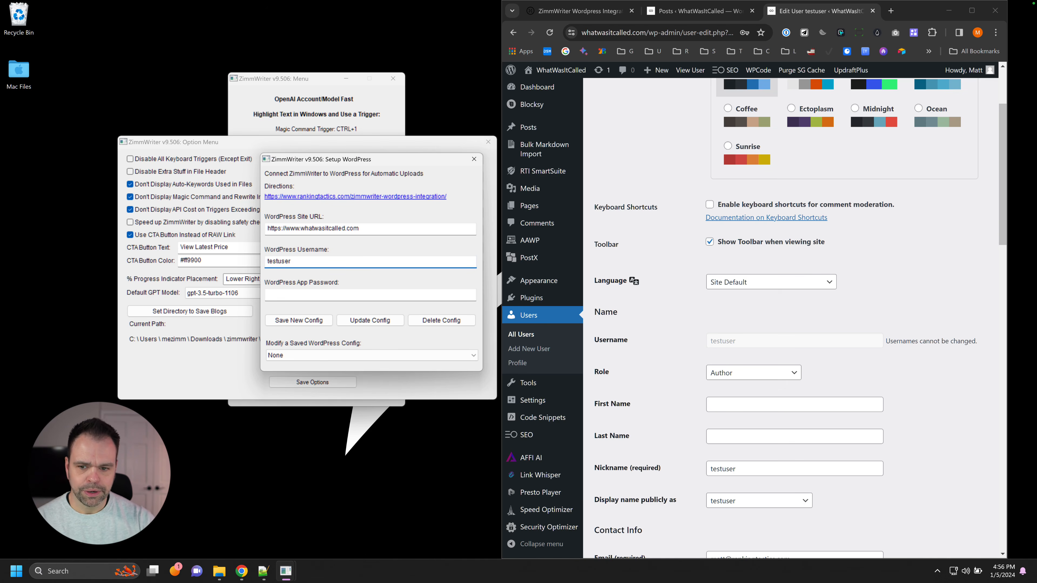
# Examine the role options available for the testuser account on its WordPress profile.
pyautogui.scroll(-3, 710, 374)
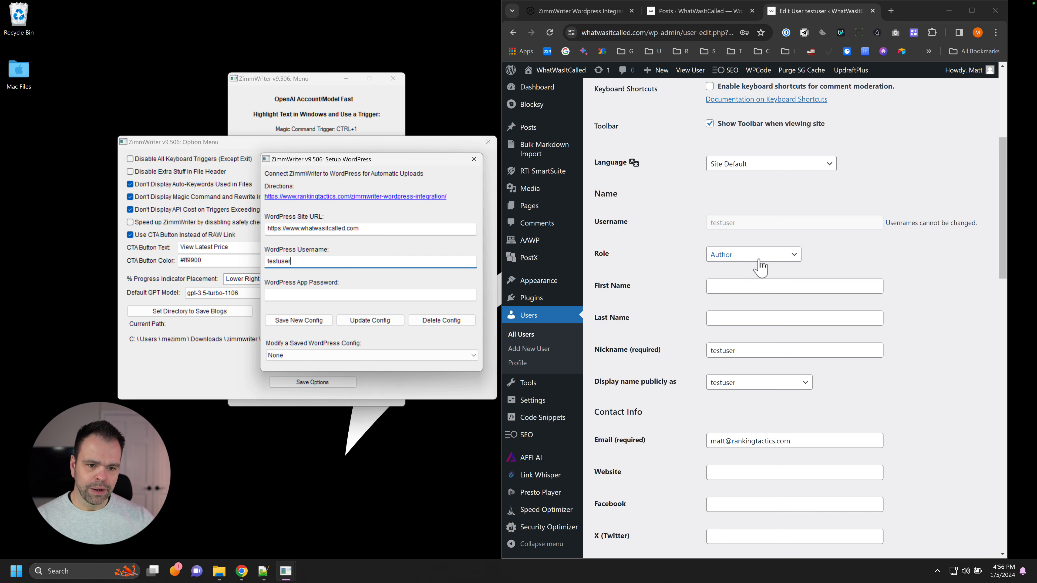
pyautogui.click(741, 257)
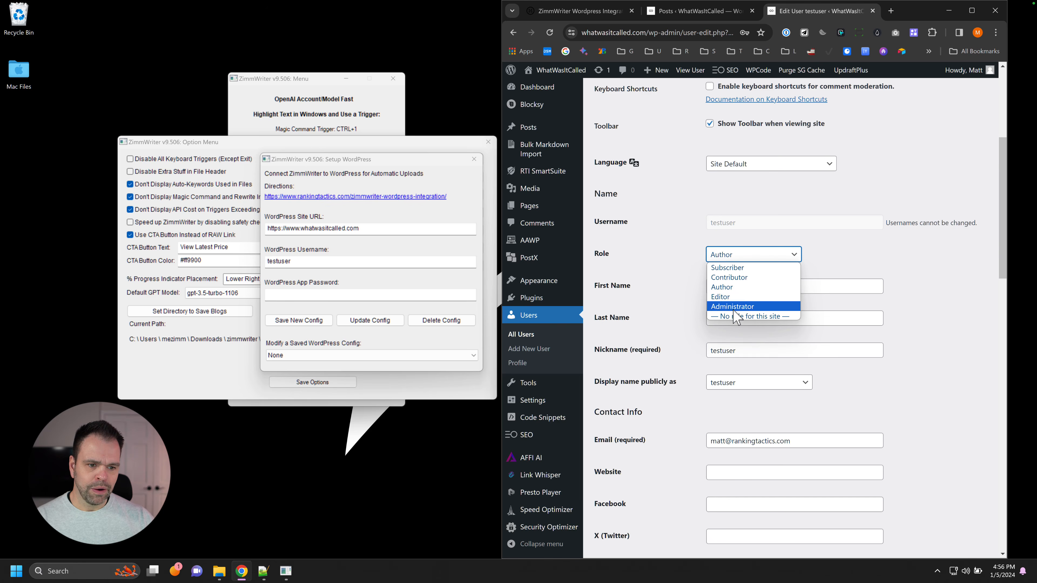
pyautogui.click(674, 274)
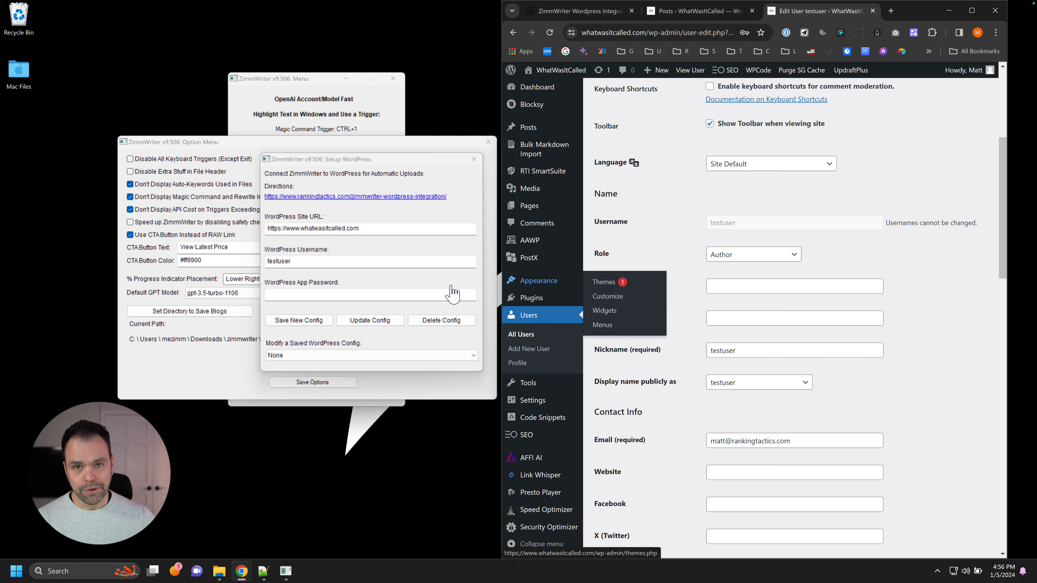
pyautogui.click(686, 264)
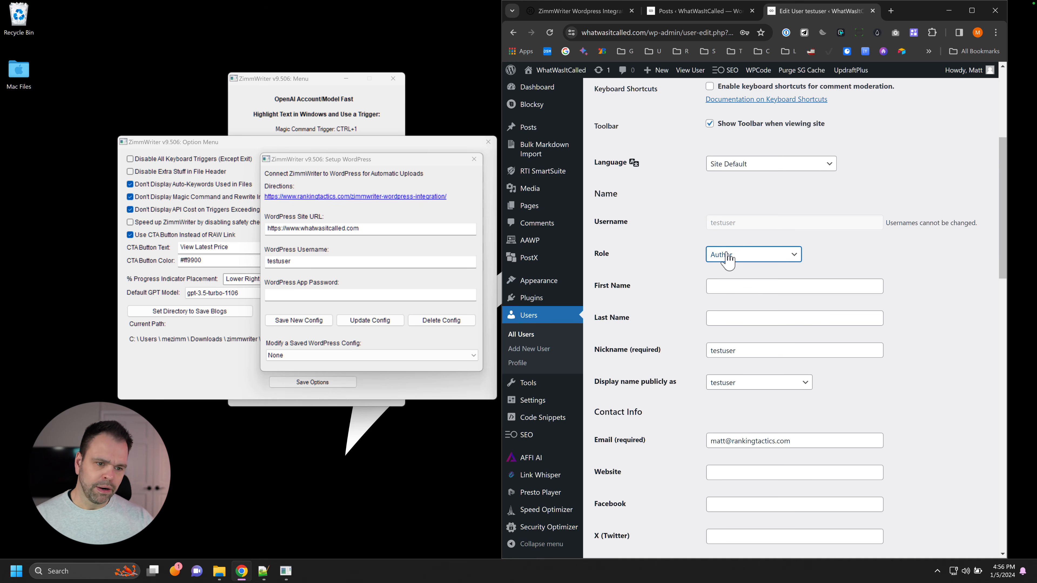
# Add a new application password named ZW to the testuser profile.
pyautogui.scroll(-1, 687, 295)
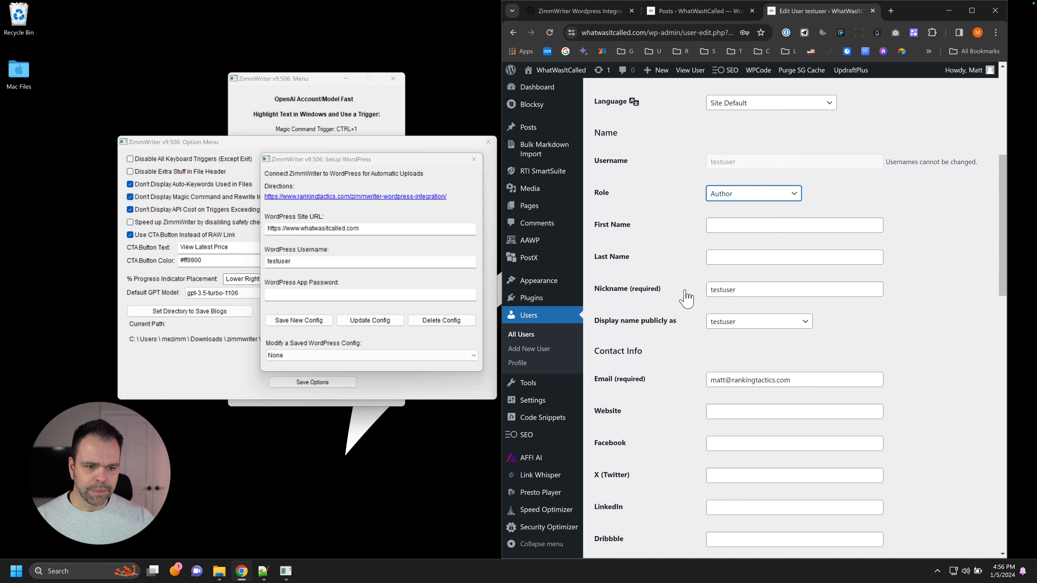
pyautogui.scroll(-10, 686, 298)
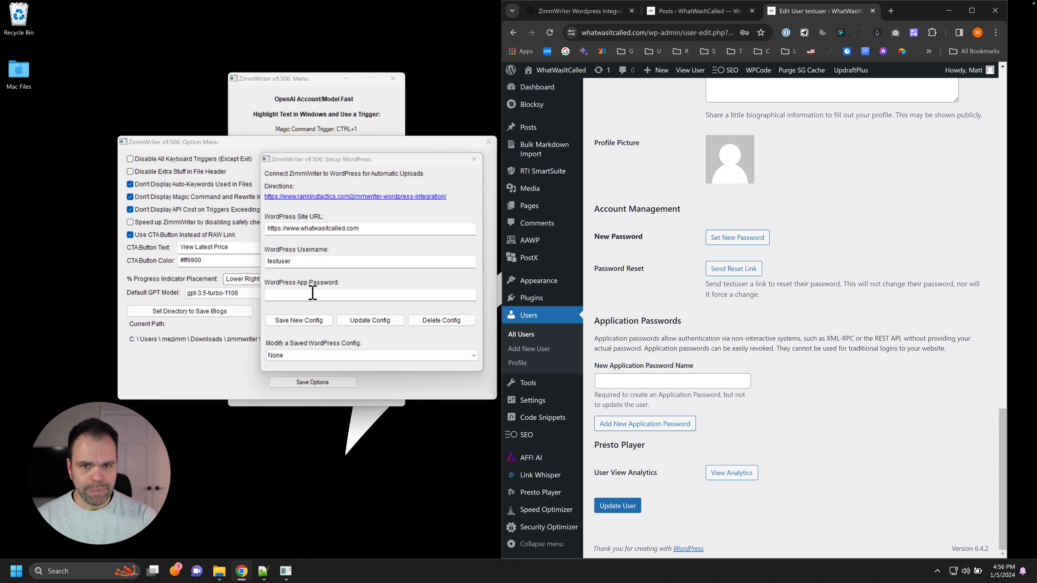
pyautogui.click(678, 381)
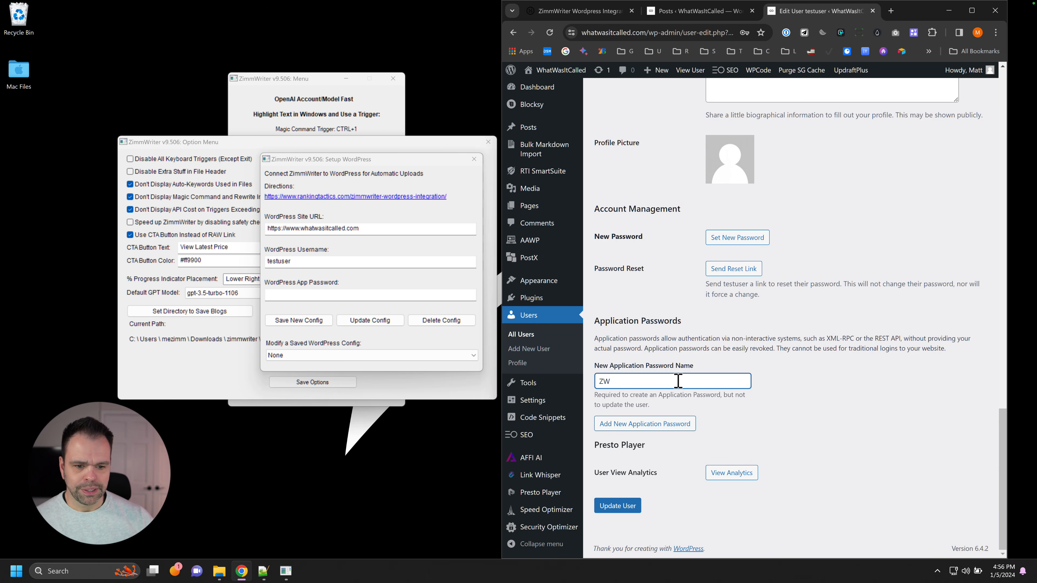
pyautogui.click(632, 428)
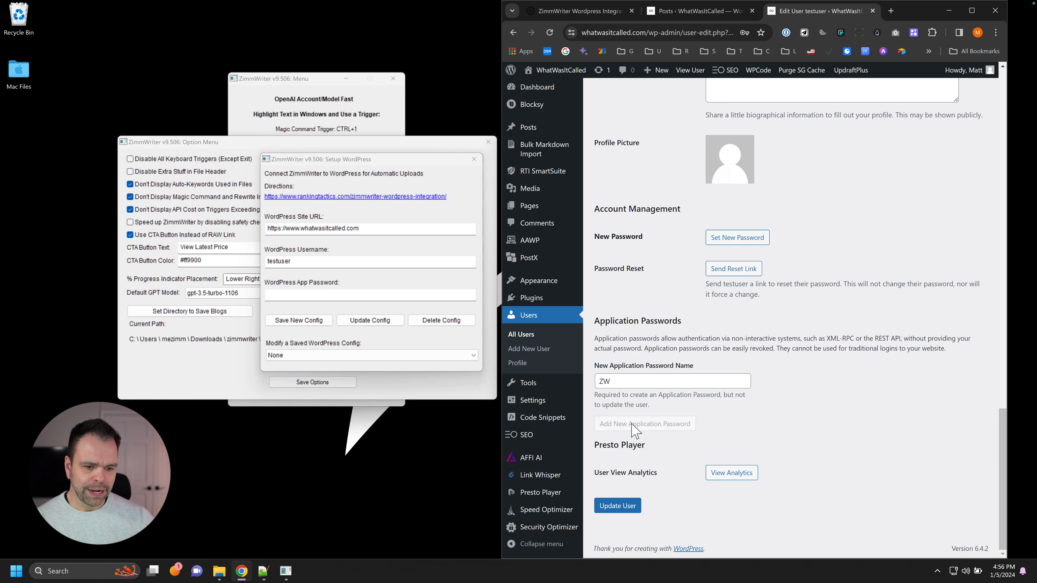
# Copy the generated application password into the WordPress App Password field and save the connection as a new config.
pyautogui.scroll(-3, 748, 458)
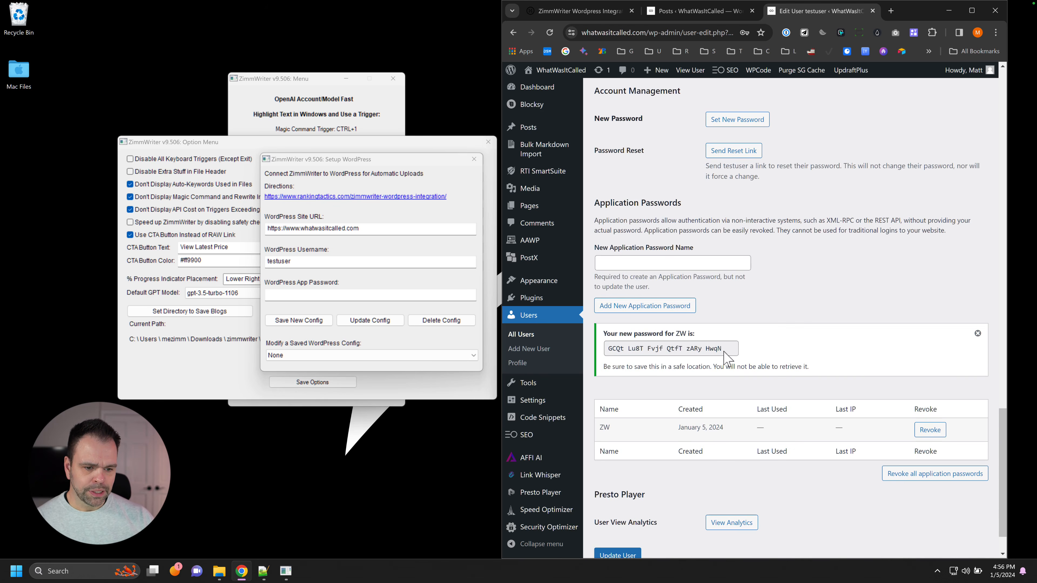
pyautogui.moveTo(726, 352); pyautogui.dragTo(618, 352)
pyautogui.press('super+c')
pyautogui.rightClick(619, 353)
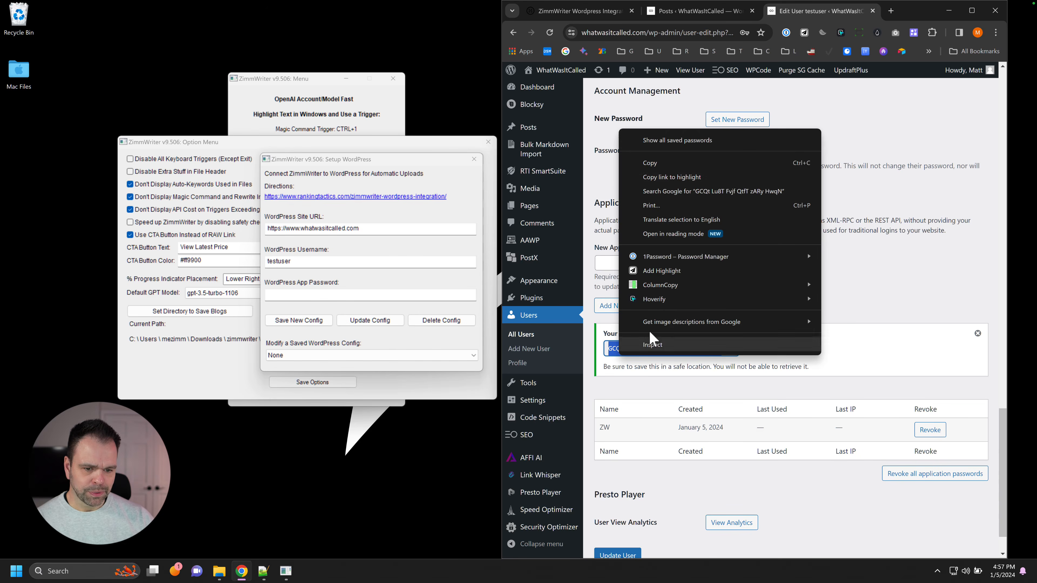
pyautogui.click(655, 162)
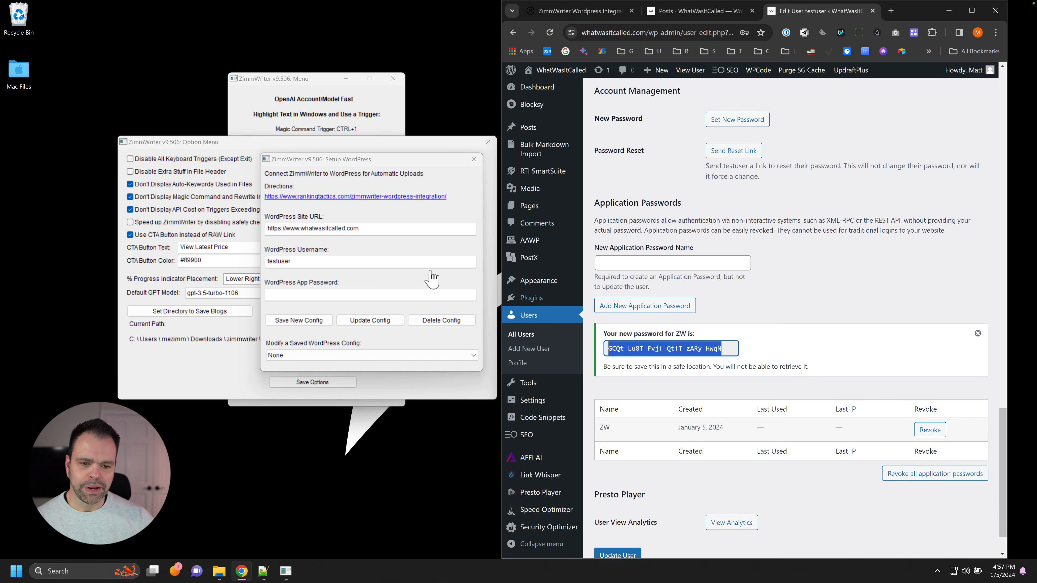
pyautogui.rightClick(298, 296)
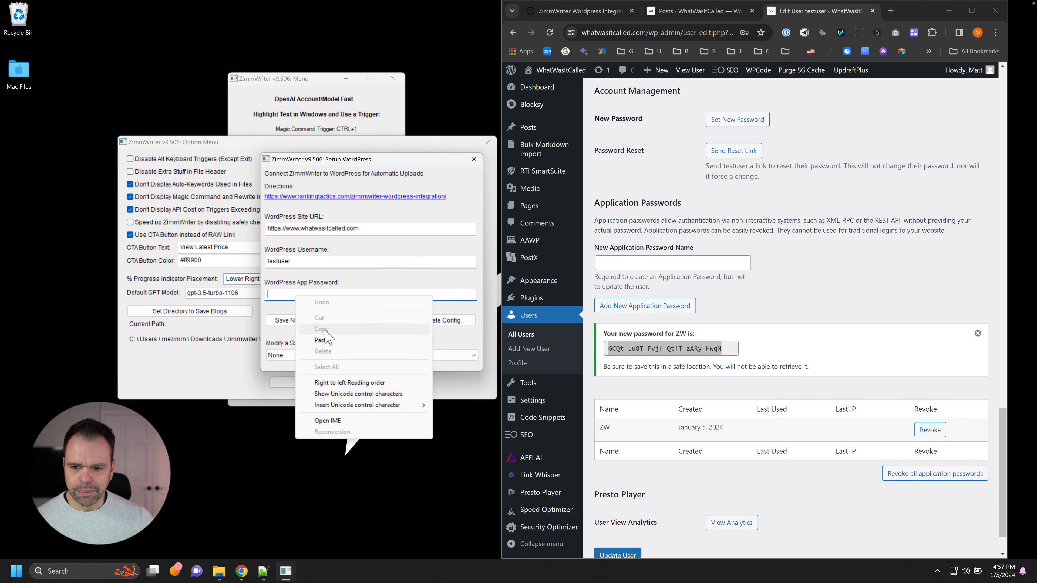
pyautogui.click(330, 339)
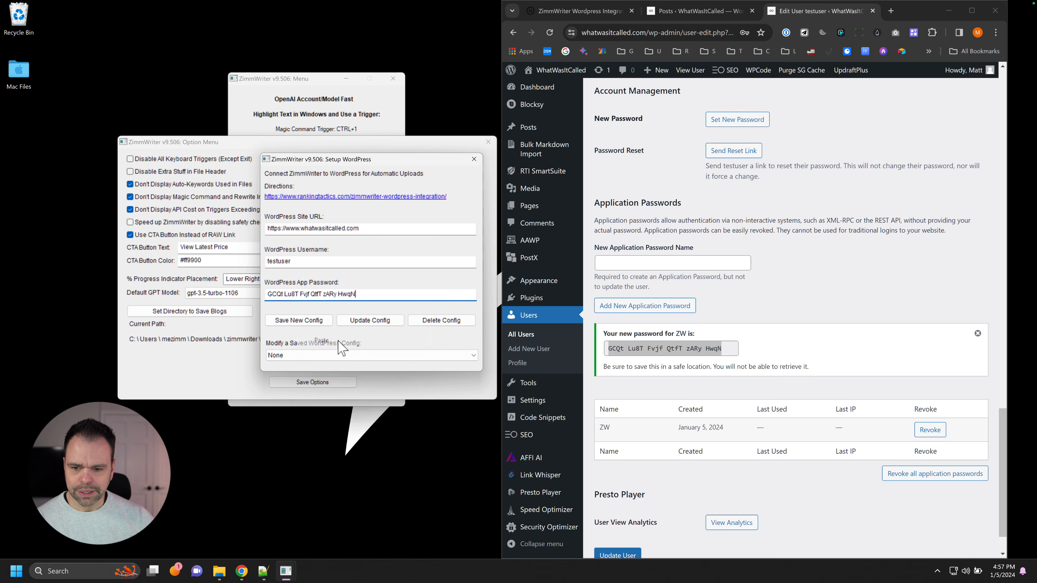
pyautogui.click(300, 322)
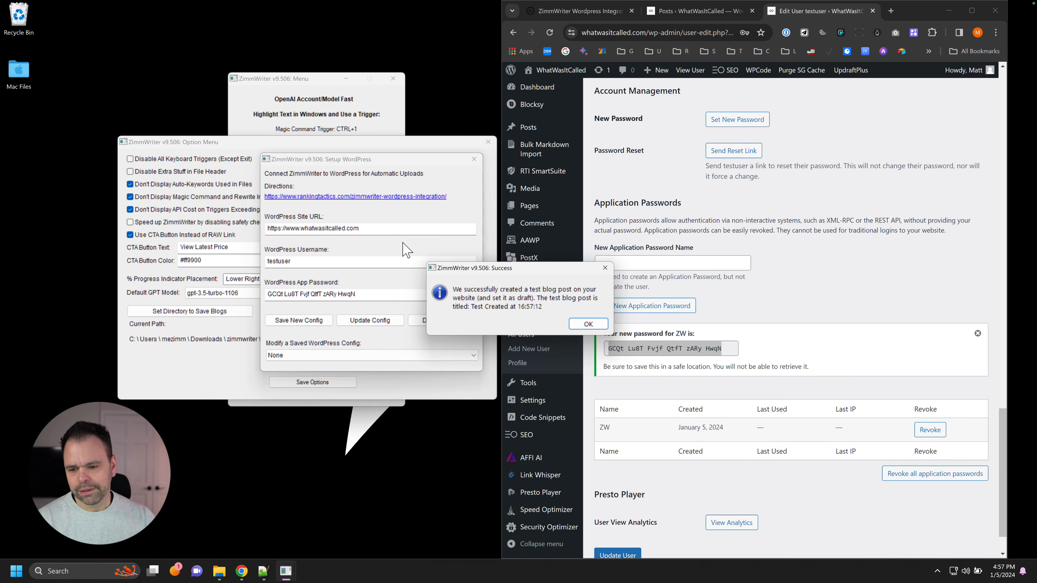
pyautogui.click(588, 323)
# Reload the WhatWasItCalled posts list and move the draft "Test Post Created at 16:57:12" to the trash.
pyautogui.click(710, 13)
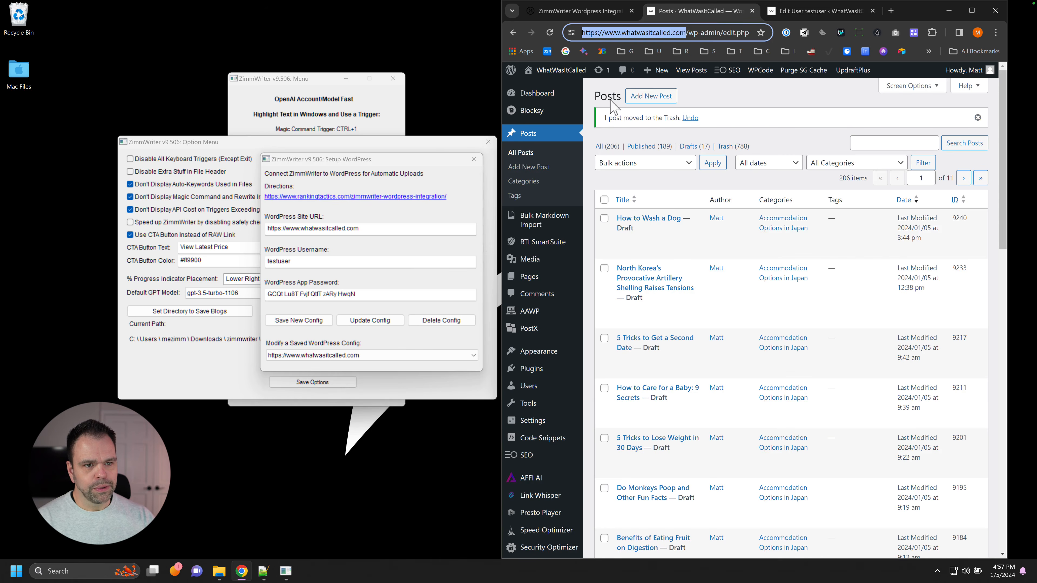
pyautogui.click(550, 33)
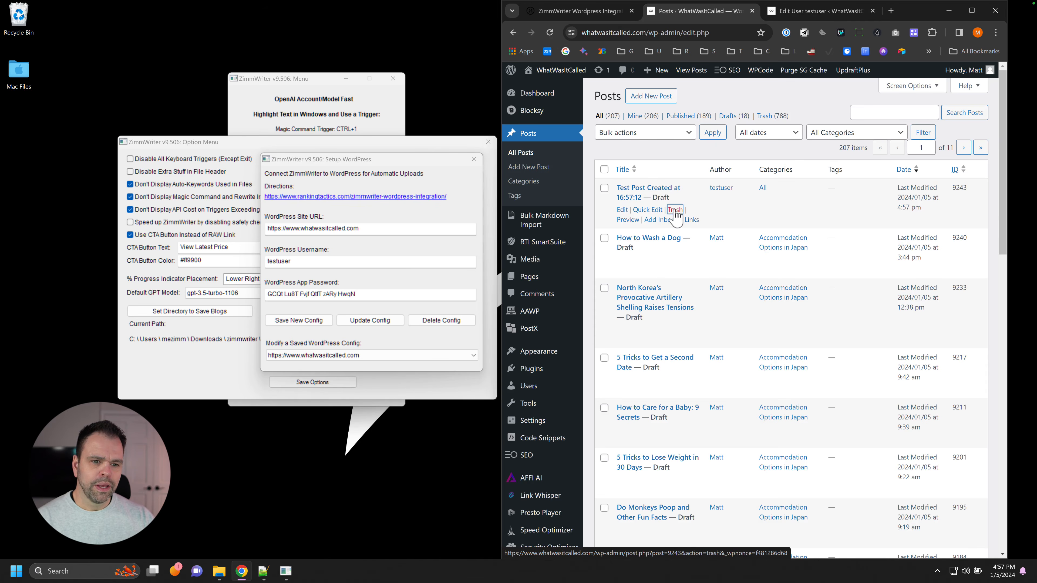
pyautogui.click(675, 210)
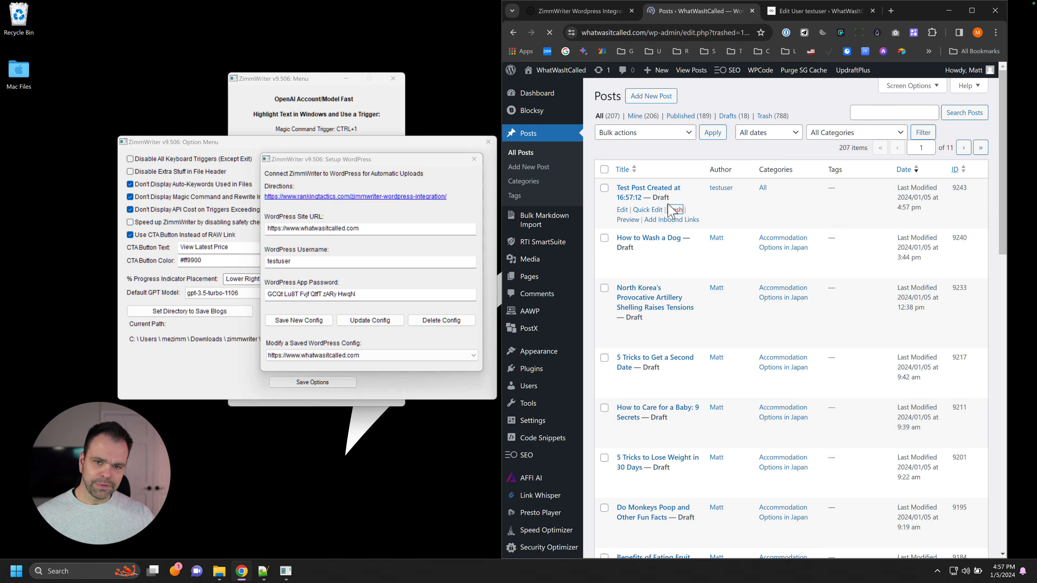
# Close the WordPress setup and options windows and open the Bulk Writer.
pyautogui.click(474, 158)
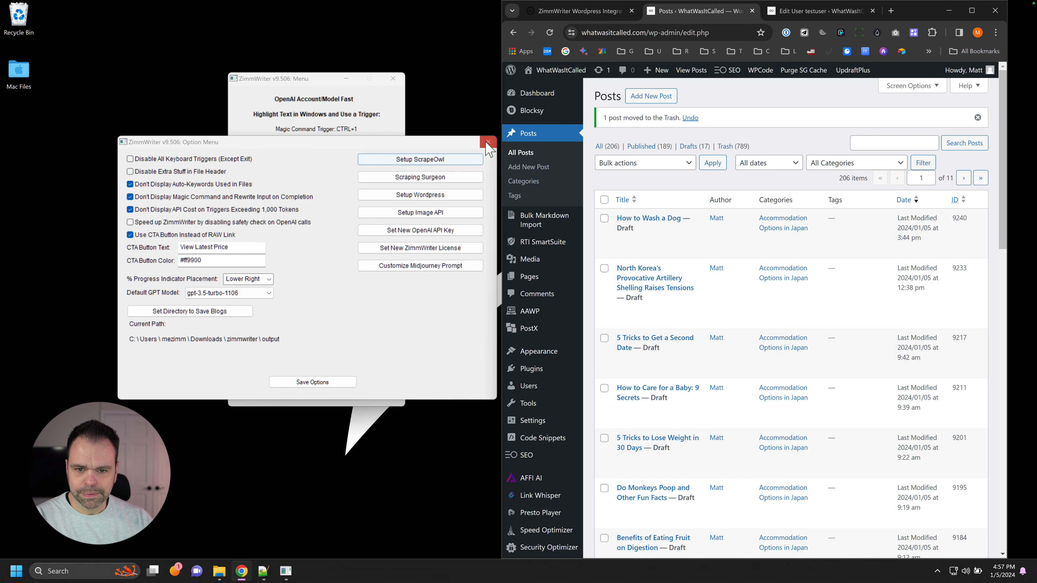
pyautogui.click(489, 142)
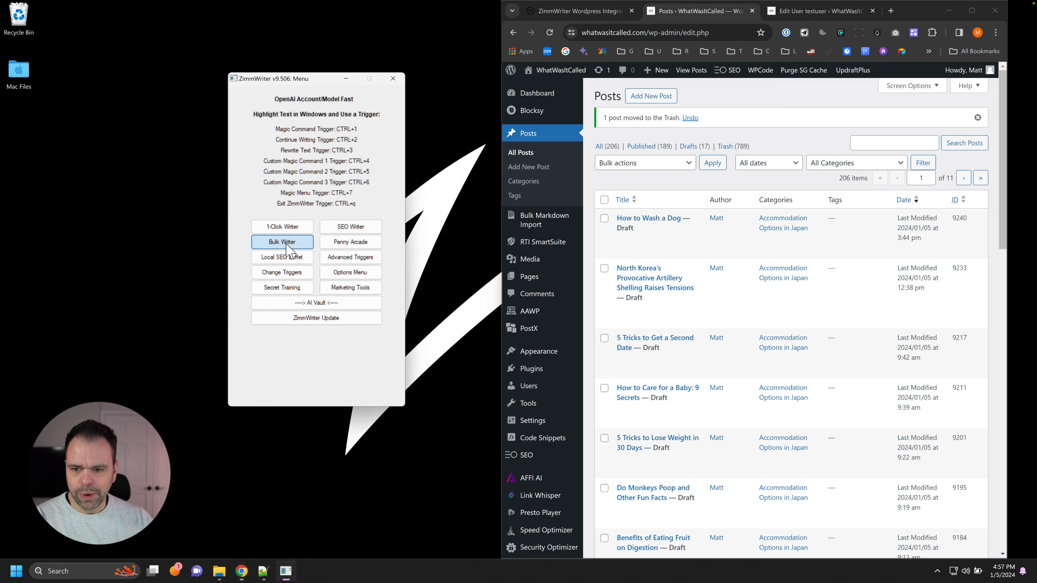
pyautogui.click(286, 242)
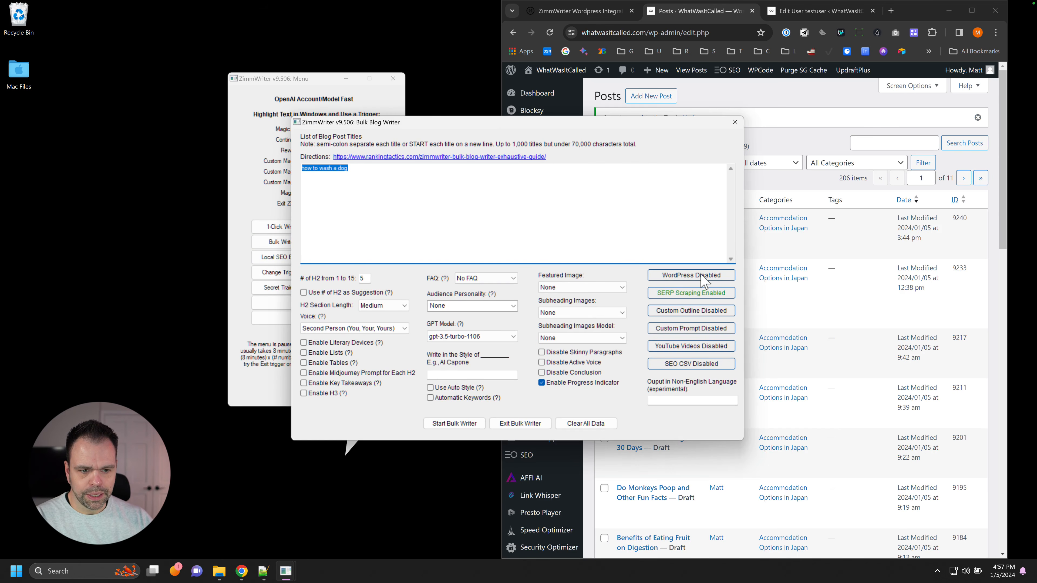
pyautogui.click(690, 278)
pyautogui.click(462, 239)
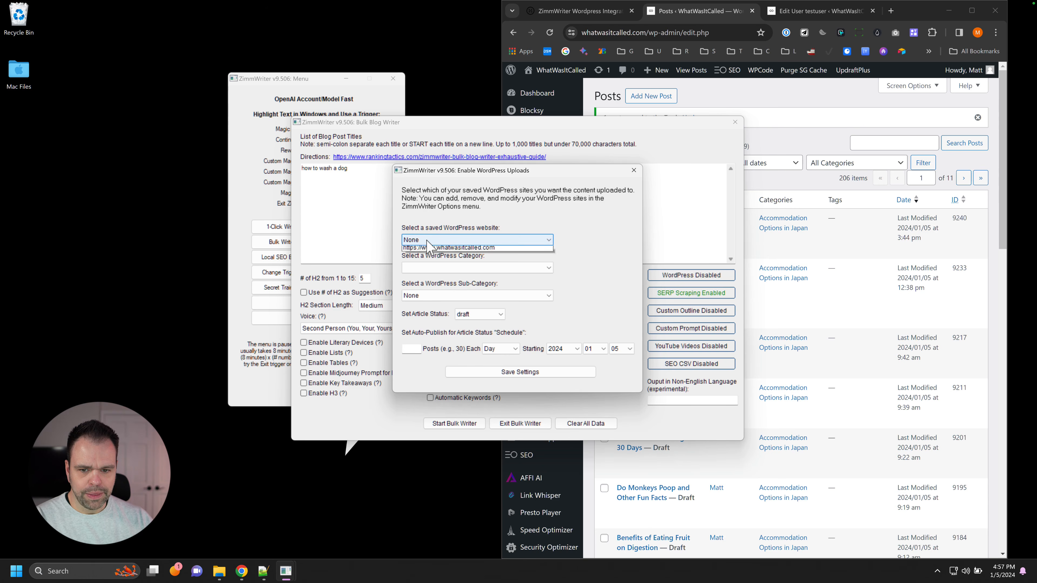
pyautogui.click(448, 258)
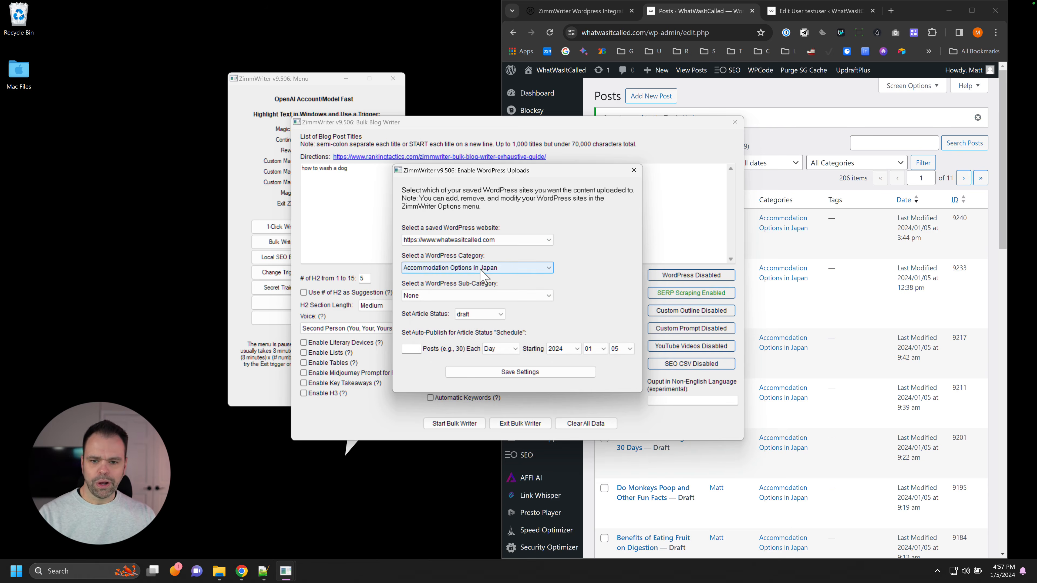
pyautogui.click(470, 268)
pyautogui.click(434, 317)
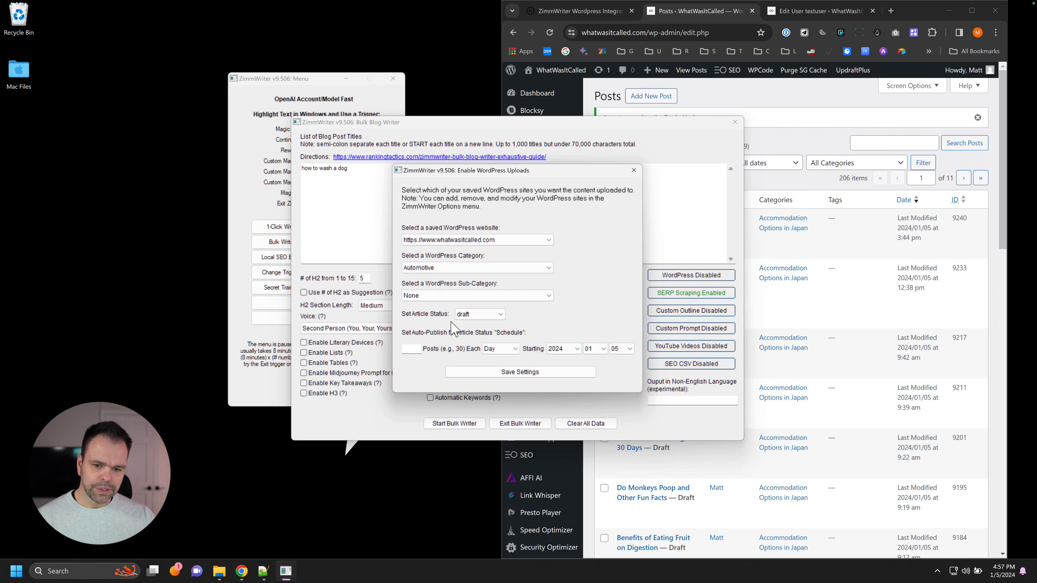
# Keep the WordPress sub-category at None and set the article status to draft.
pyautogui.click(418, 296)
pyautogui.click(424, 304)
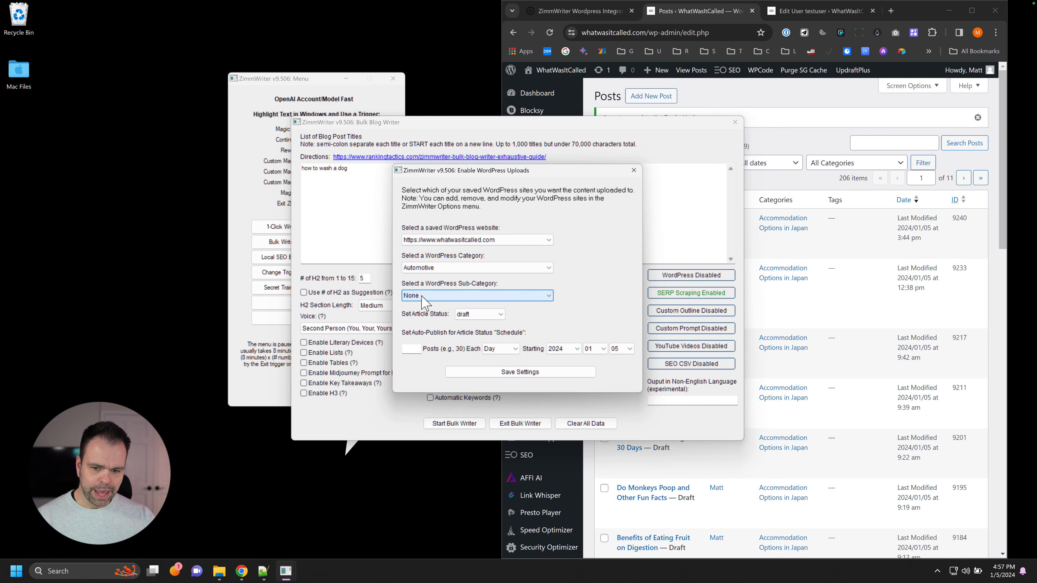
pyautogui.click(469, 314)
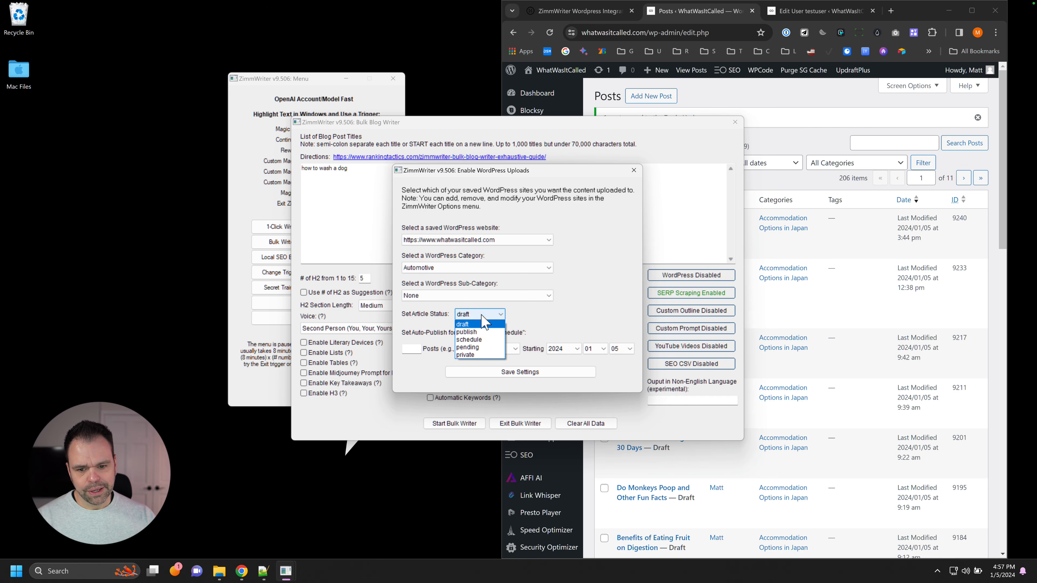
pyautogui.click(482, 323)
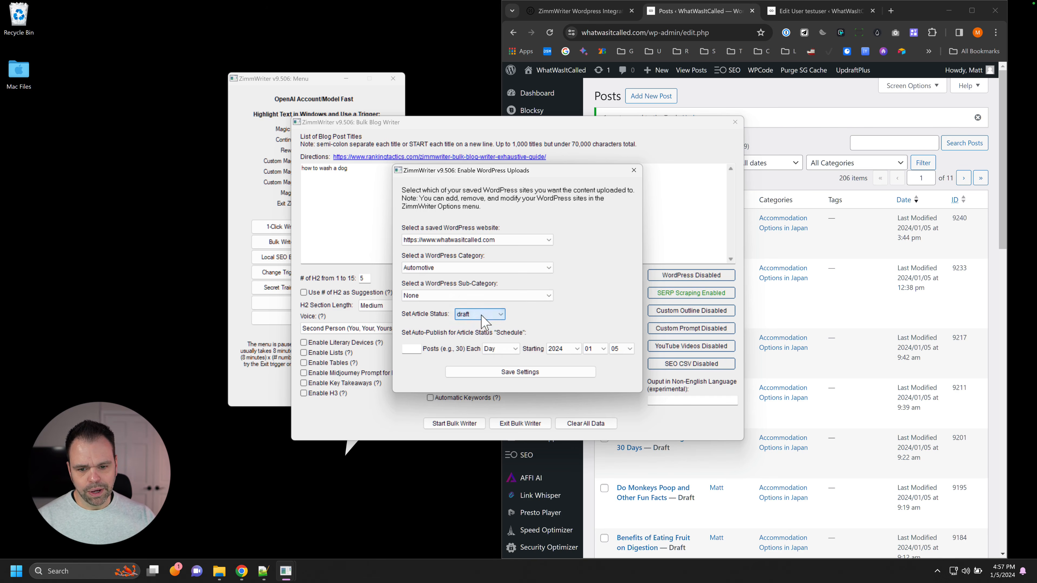
pyautogui.click(412, 350)
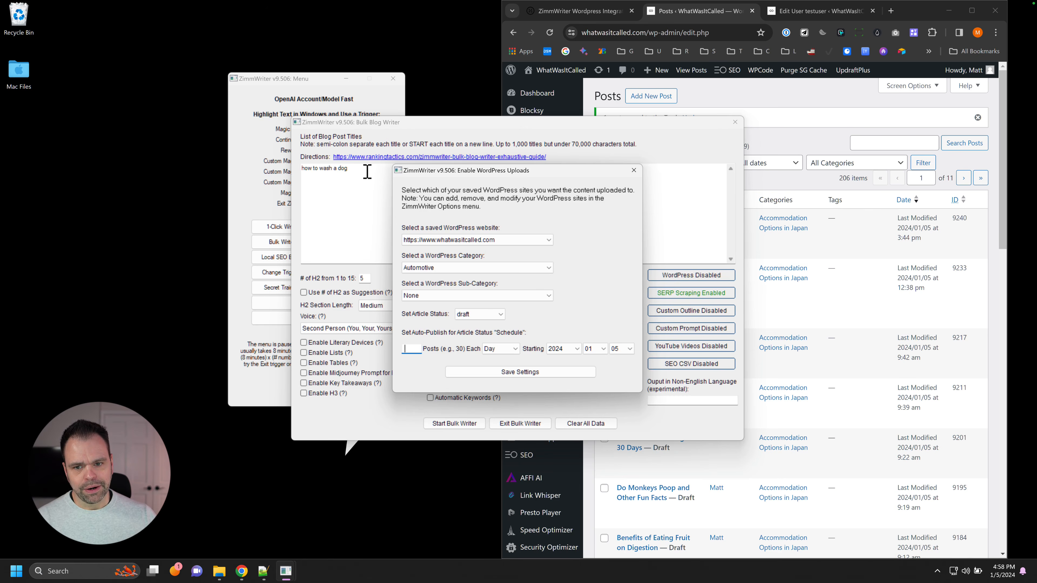
# Close the WordPress upload settings and fill the blog post title list with thirteen lines reading "how to wash a dog".
pyautogui.moveTo(367, 172); pyautogui.dragTo(297, 165)
pyautogui.hotkey('ctrl', 'c')
pyautogui.press('super+Tab')
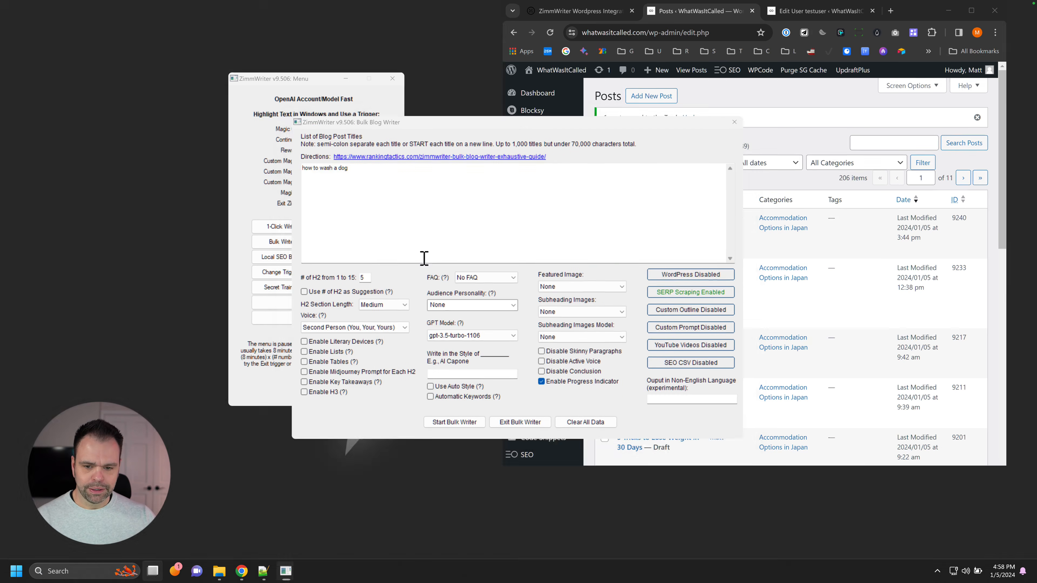
pyautogui.press('super+Tab')
pyautogui.moveTo(294, 574)
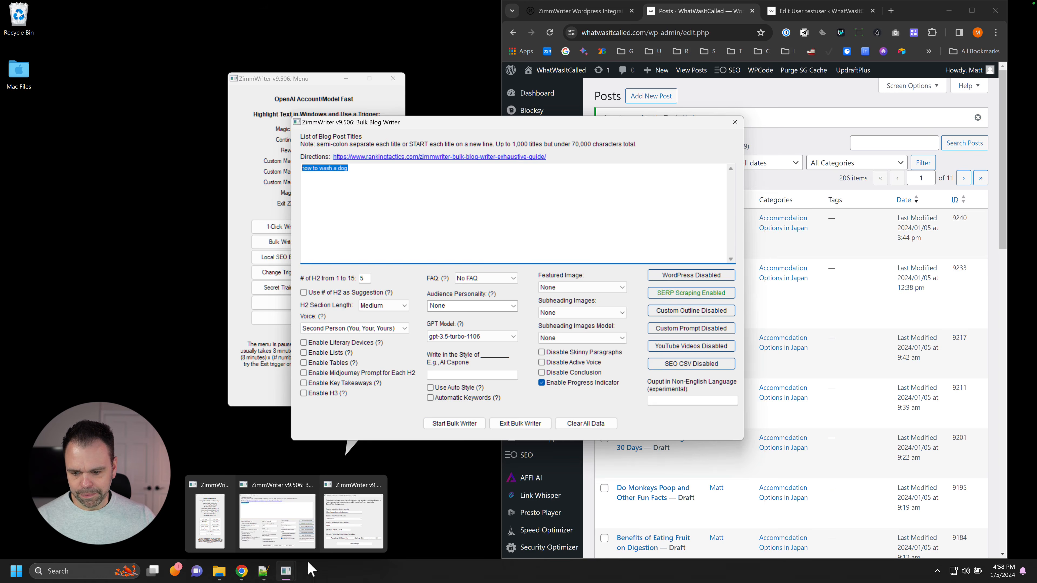
pyautogui.click(349, 509)
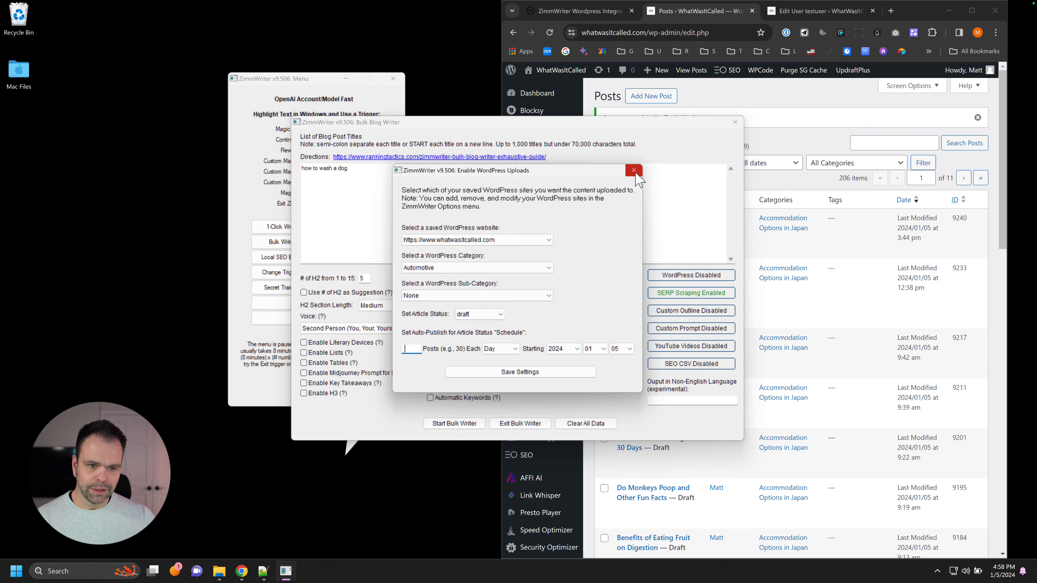
pyautogui.click(649, 180)
pyautogui.hotkey('ctrl', 'v')
pyautogui.press('Return')
pyautogui.hotkey('ctrl', 'v')
pyautogui.press('Return')
pyautogui.hotkey('ctrl', 'v')
pyautogui.press('Return')
pyautogui.hotkey('ctrl', 'v')
pyautogui.press('Return')
pyautogui.hotkey('ctrl', 'v')
pyautogui.press('Return')
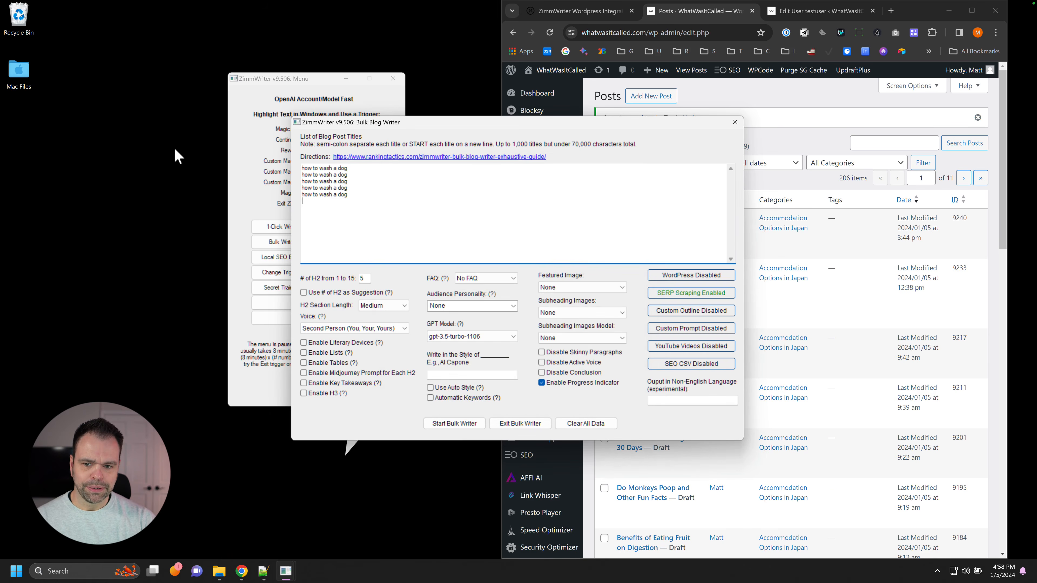
pyautogui.hotkey('ctrl', 'v')
pyautogui.press('Return')
pyautogui.hotkey('ctrl', 'v')
pyautogui.press('Return')
pyautogui.hotkey('ctrl', 'v')
pyautogui.press('Return')
pyautogui.hotkey('ctrl', 'v')
pyautogui.press('Return')
pyautogui.hotkey('ctrl', 'v')
pyautogui.press('Return')
pyautogui.hotkey('ctrl', 'v')
pyautogui.press('Return')
pyautogui.hotkey('ctrl', 'v')
pyautogui.press('Return')
pyautogui.hotkey('ctrl', 'v')
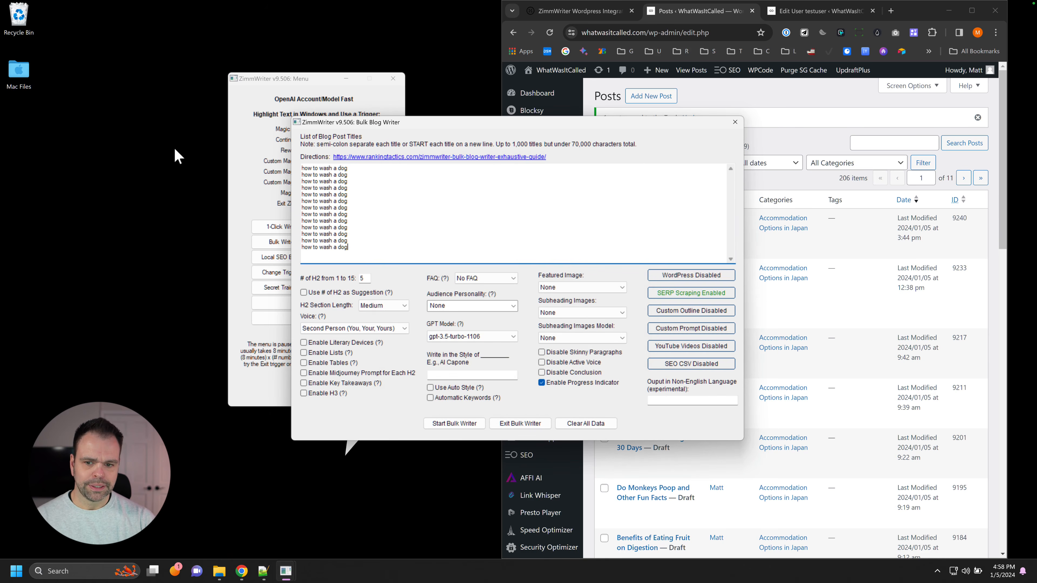
pyautogui.click(693, 281)
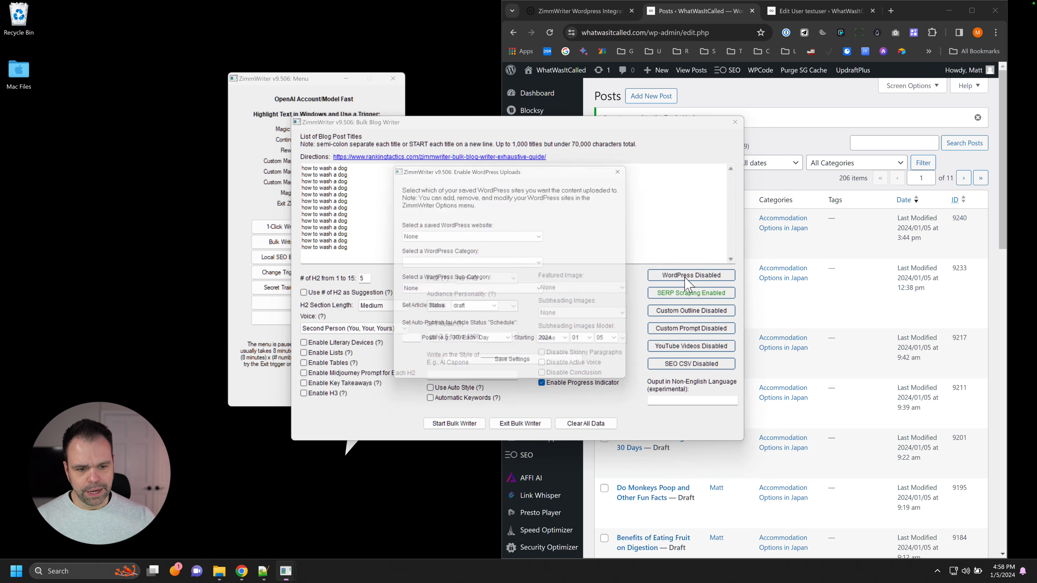
pyautogui.click(474, 241)
pyautogui.click(448, 258)
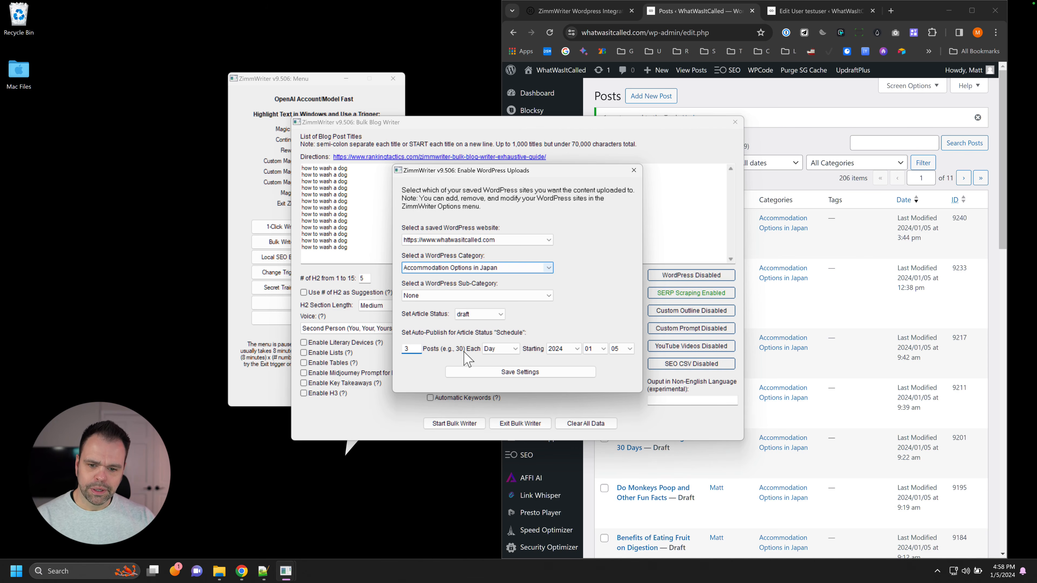
pyautogui.click(500, 349)
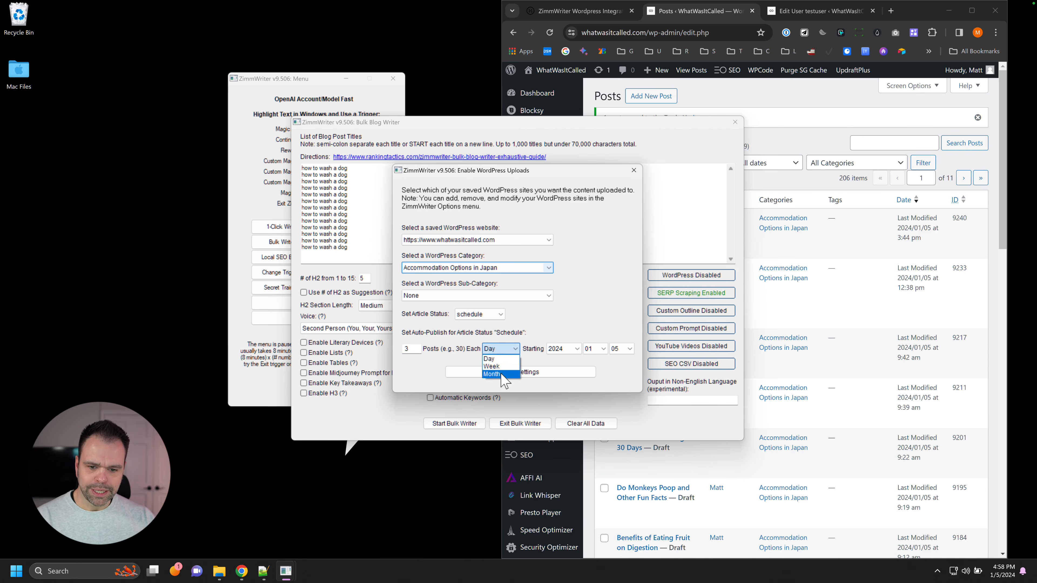
pyautogui.click(493, 366)
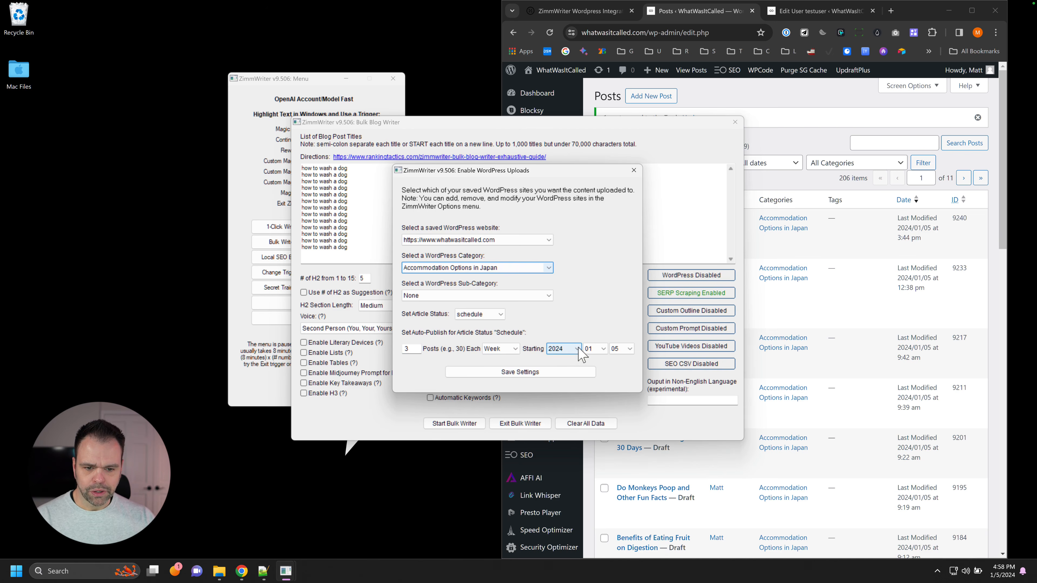
# Set the auto-publish starting date to 2024-01-04 and close the WordPress upload settings without saving.
pyautogui.click(573, 357)
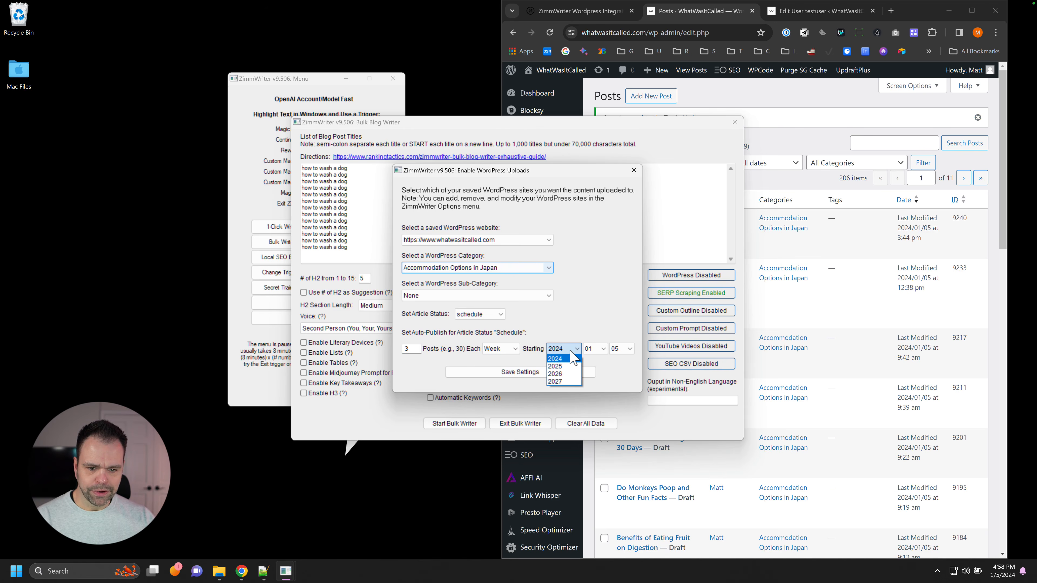
pyautogui.click(600, 348)
pyautogui.click(600, 348)
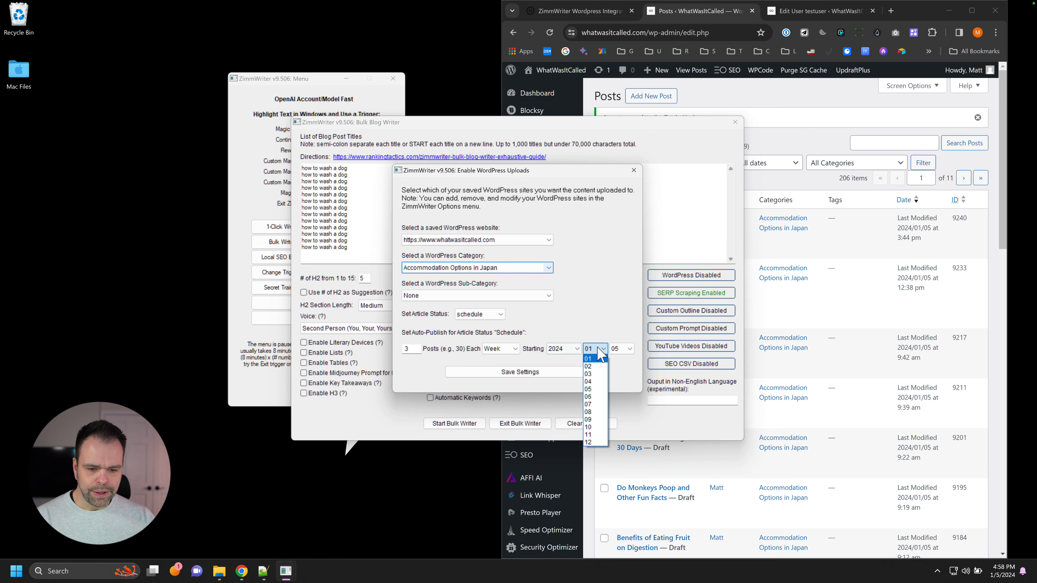
pyautogui.click(618, 349)
pyautogui.click(630, 349)
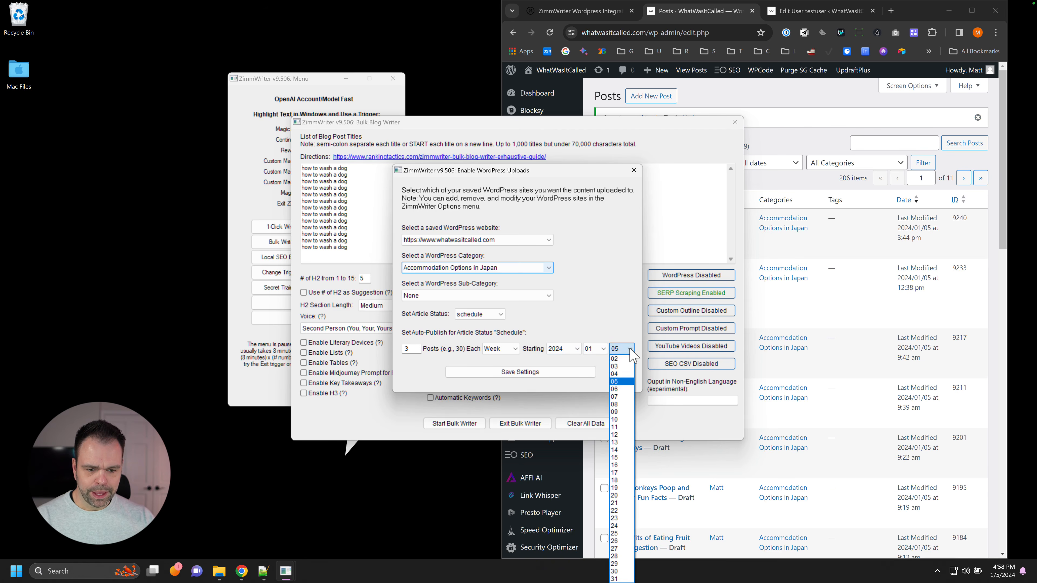
pyautogui.click(622, 374)
pyautogui.moveTo(570, 174); pyautogui.dragTo(572, 151)
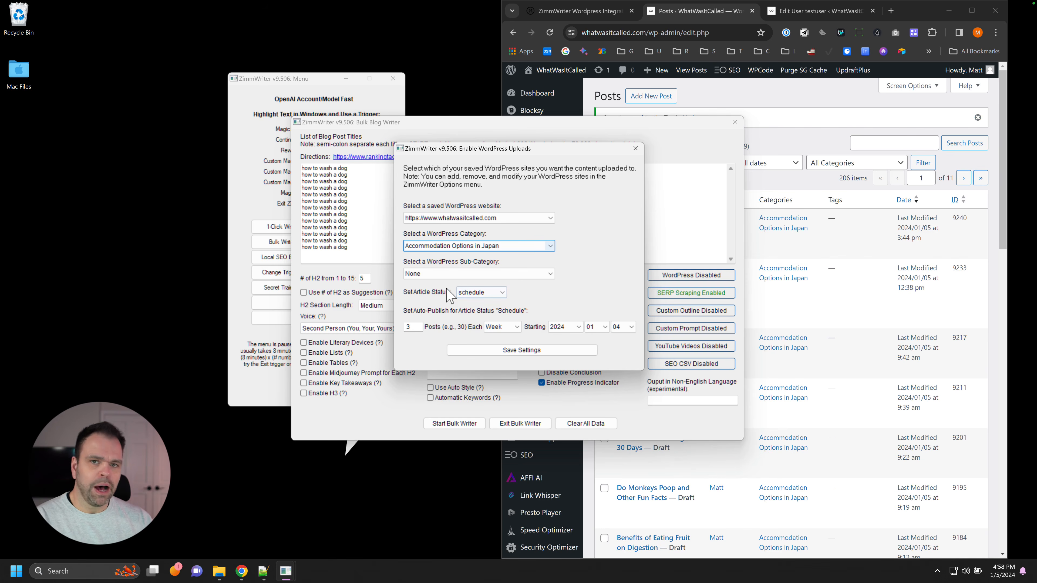
pyautogui.doubleClick(419, 327)
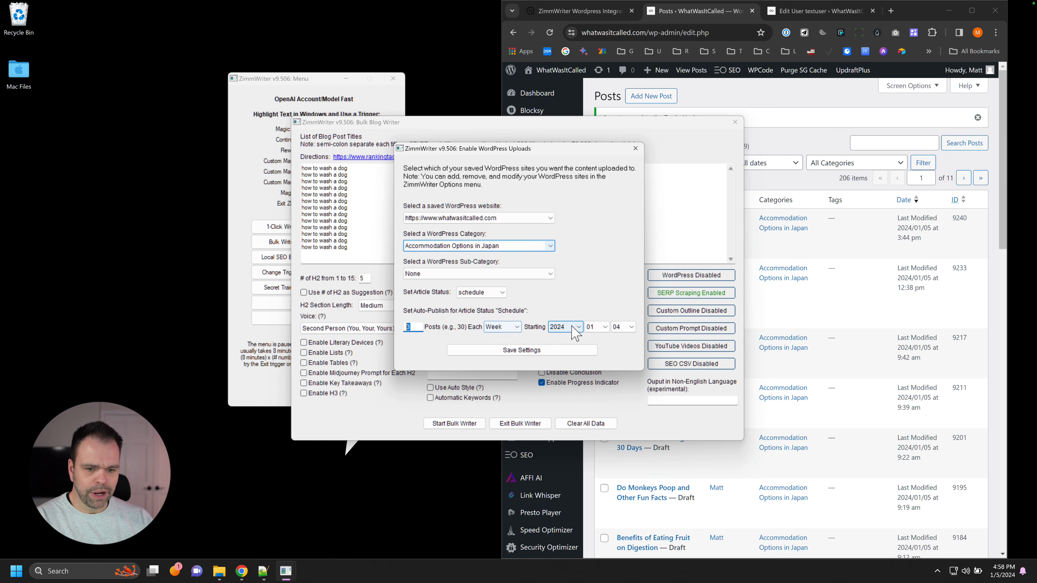
pyautogui.click(635, 148)
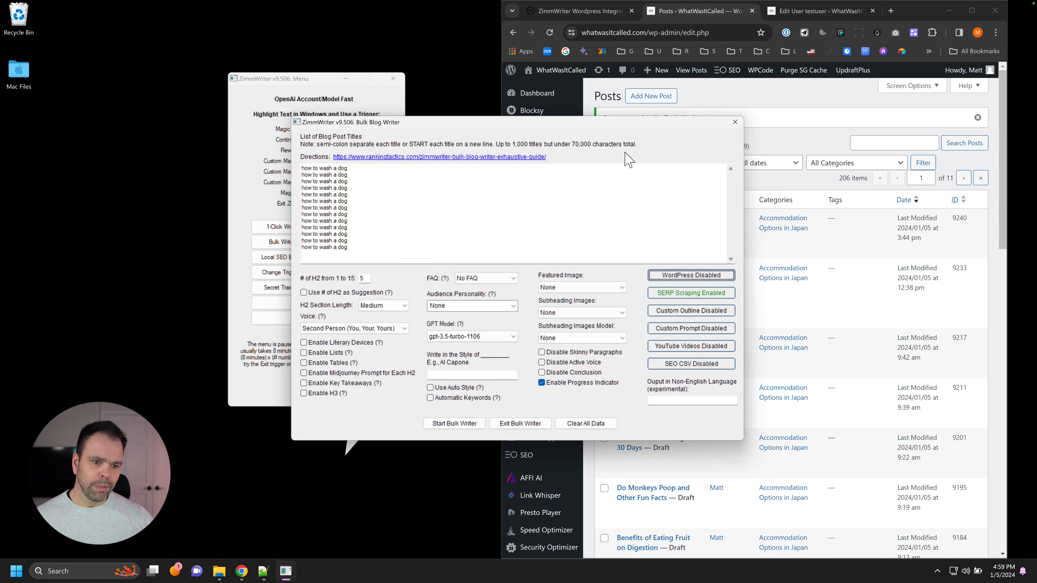
# Try a schedule status with starting month 10 in the WordPress upload settings, then leave them unsaved and close the Bulk Writer.
pyautogui.click(696, 276)
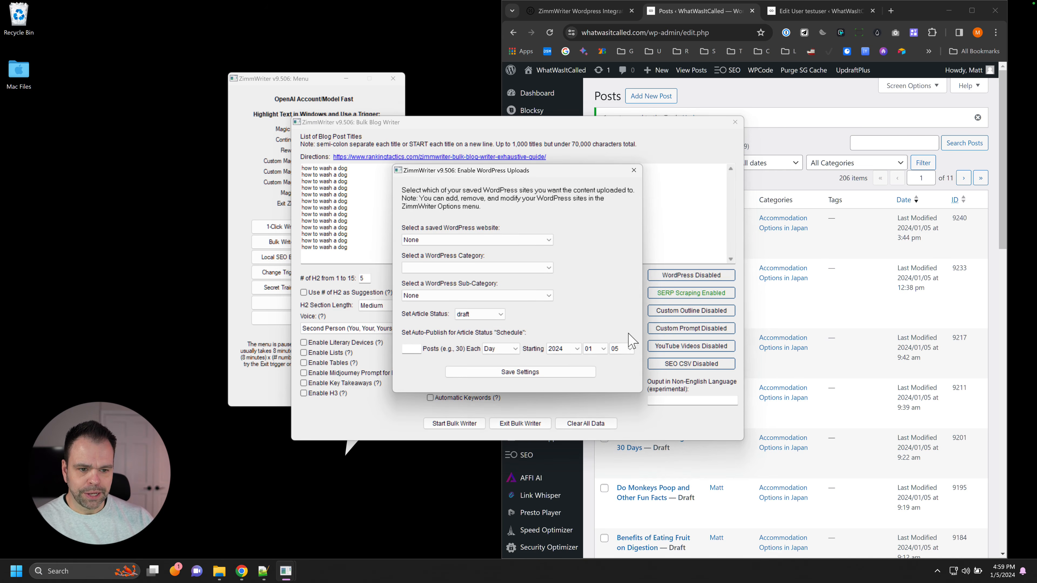
pyautogui.click(599, 350)
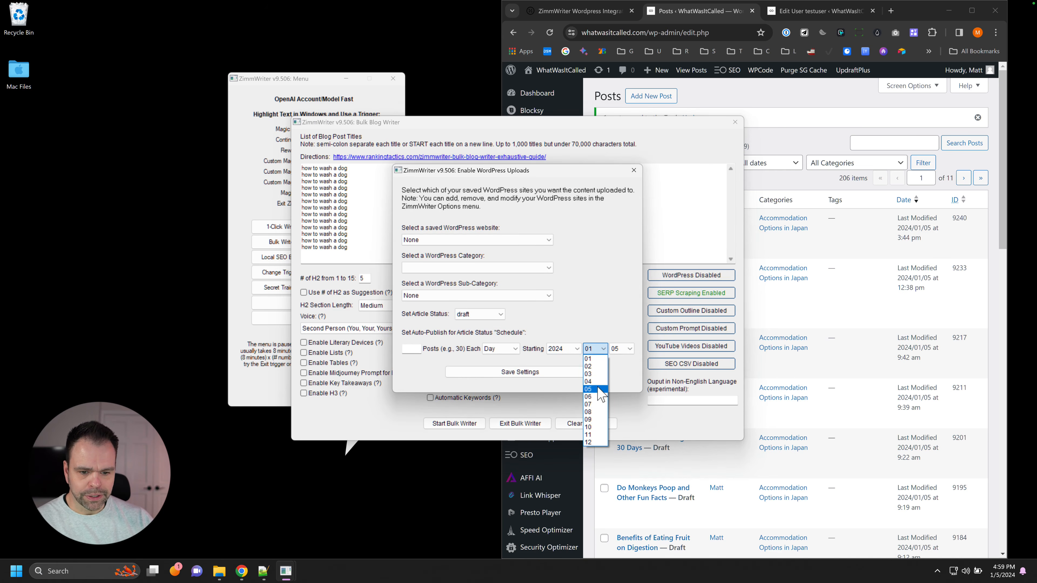
pyautogui.click(591, 427)
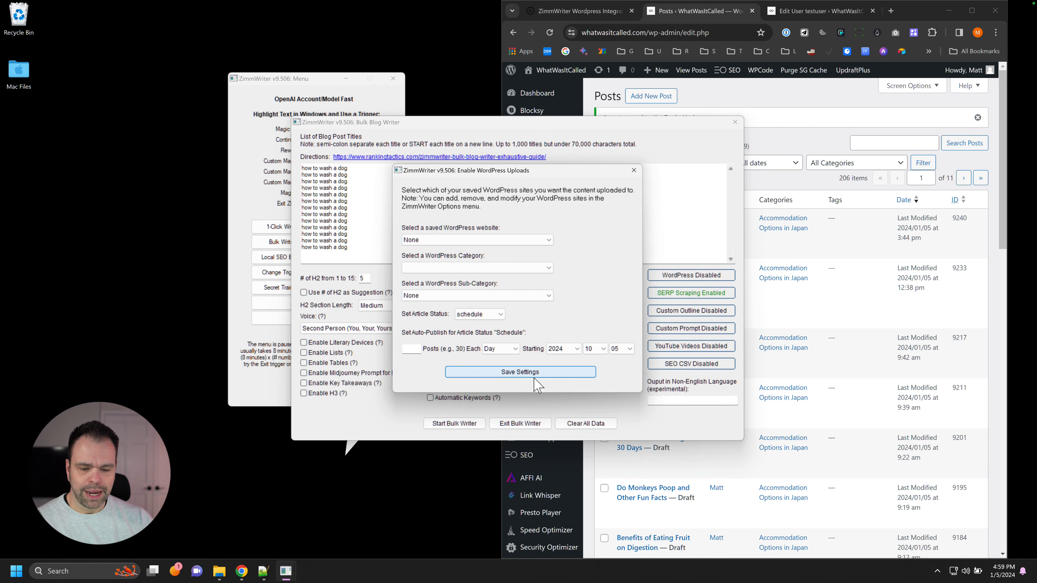
pyautogui.click(634, 170)
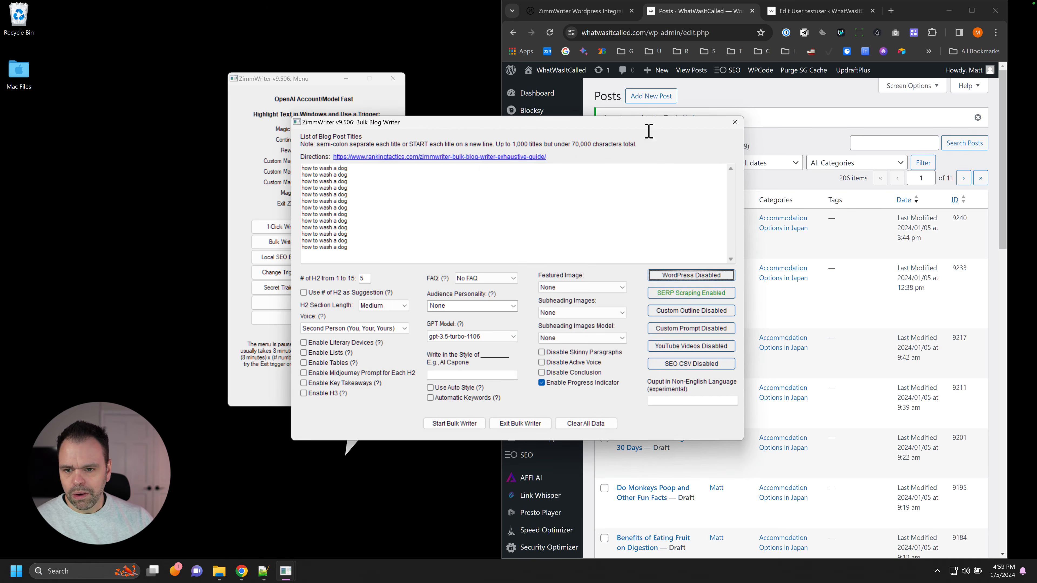
pyautogui.click(735, 122)
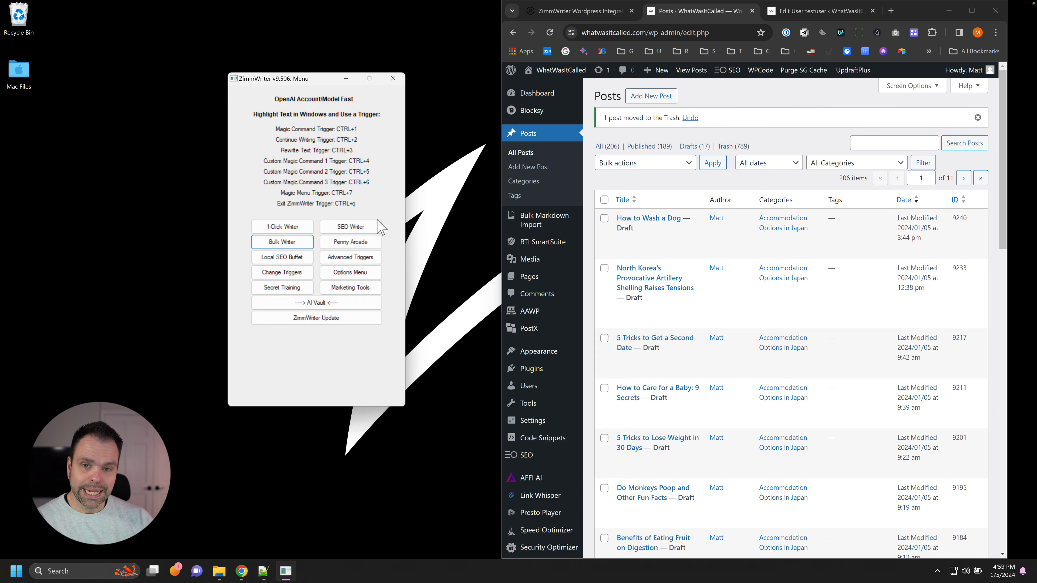
pyautogui.click(356, 272)
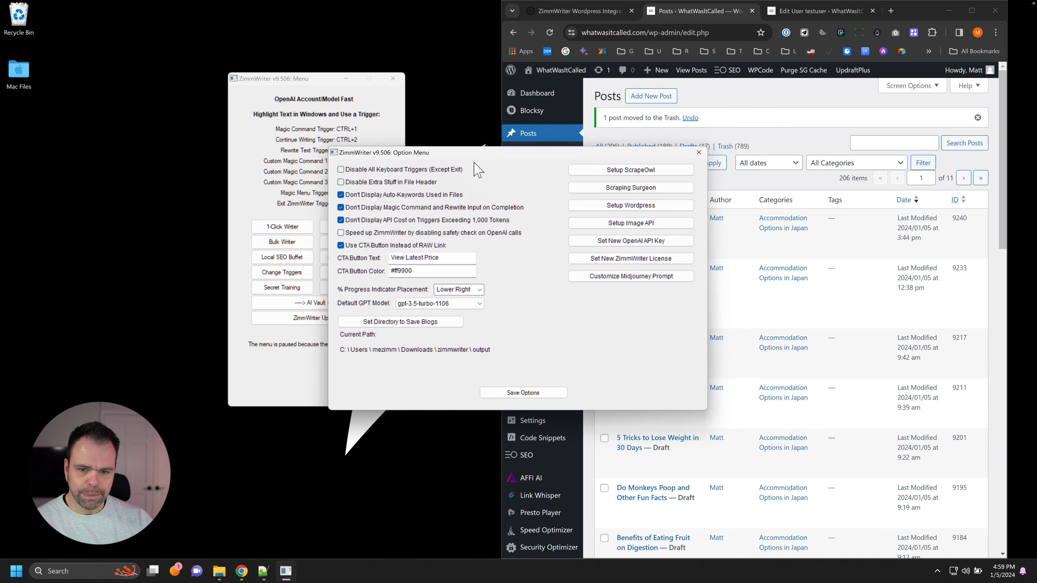
pyautogui.moveTo(503, 155); pyautogui.dragTo(311, 137)
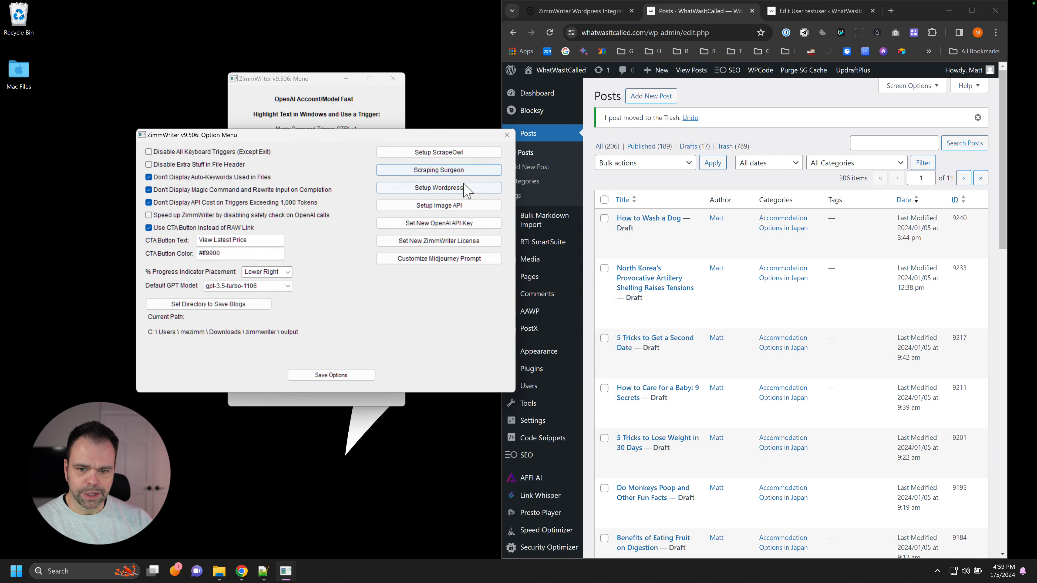
pyautogui.click(437, 189)
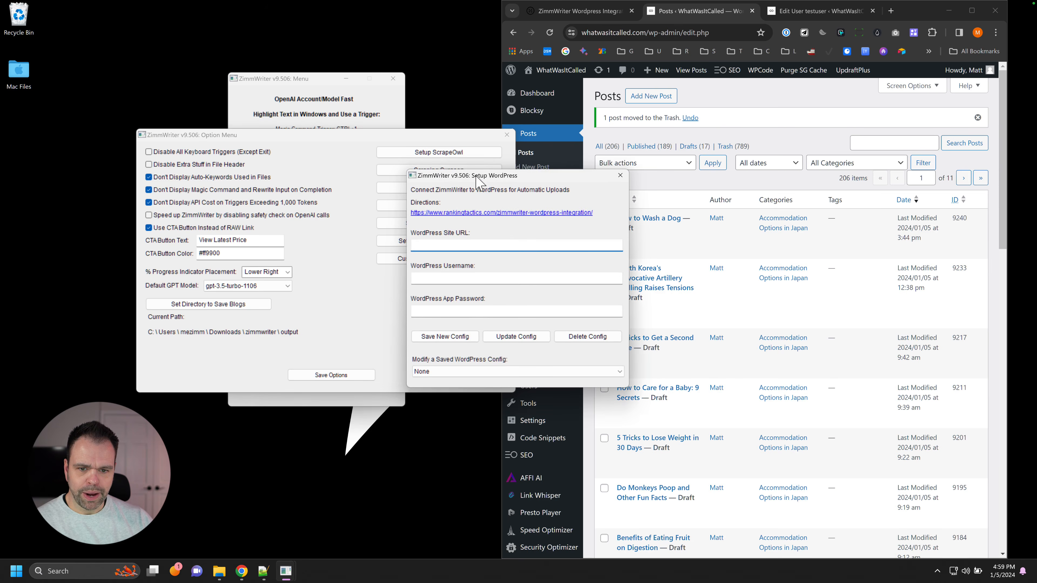
pyautogui.click(311, 354)
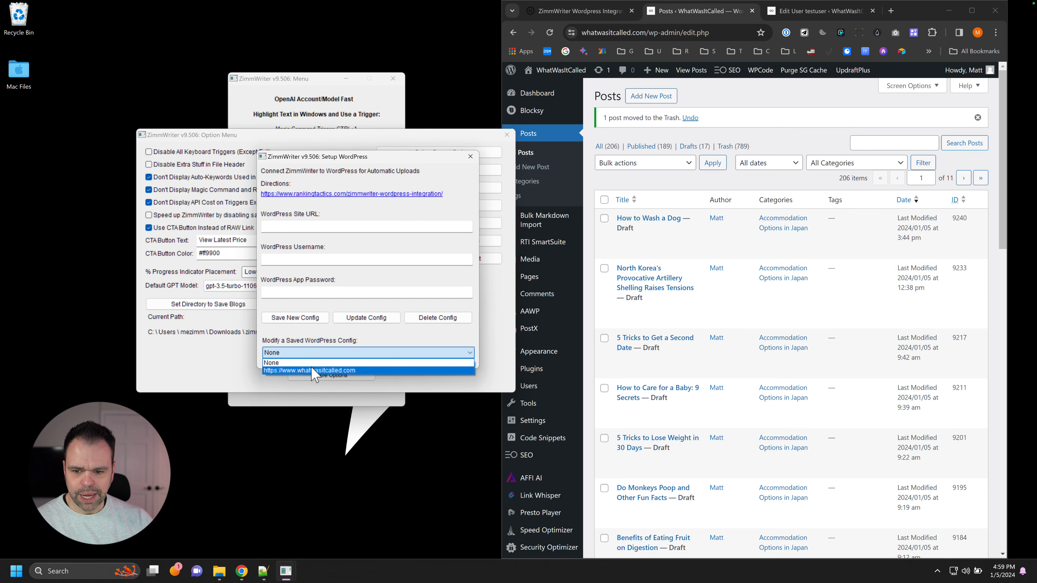
pyautogui.click(314, 371)
pyautogui.click(313, 355)
pyautogui.click(314, 364)
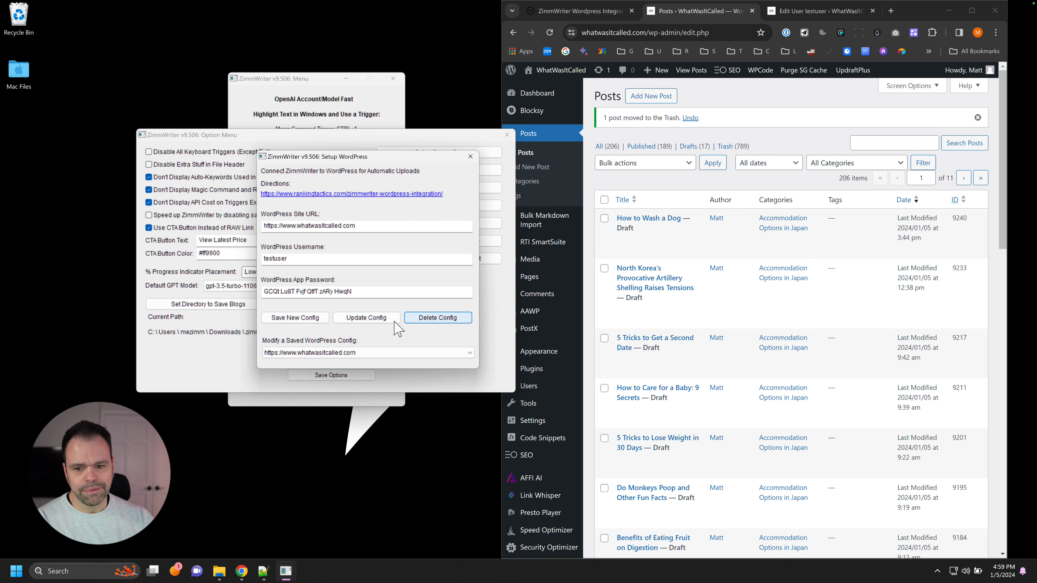
pyautogui.click(351, 353)
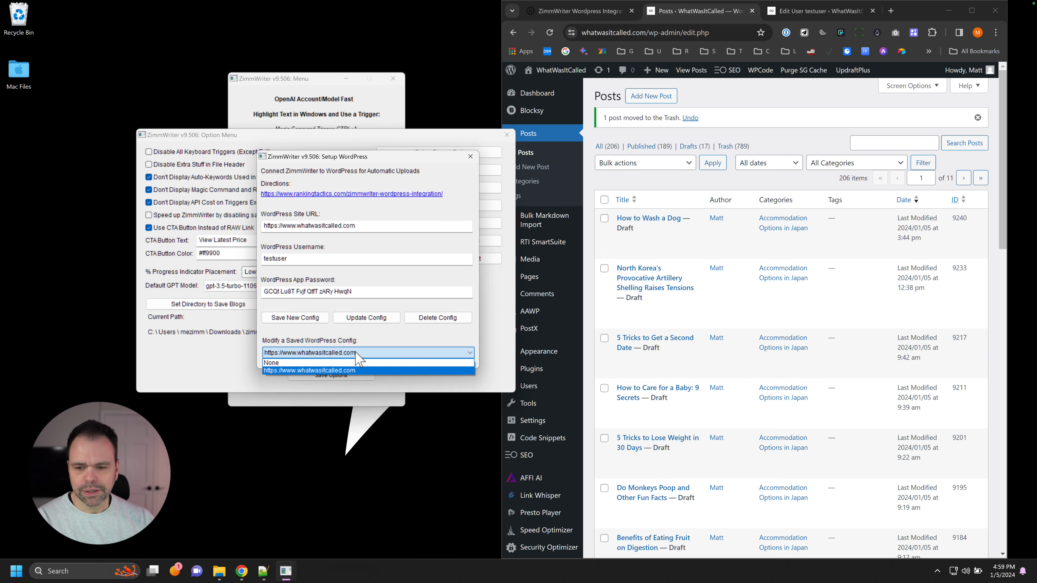
pyautogui.click(482, 168)
pyautogui.click(471, 156)
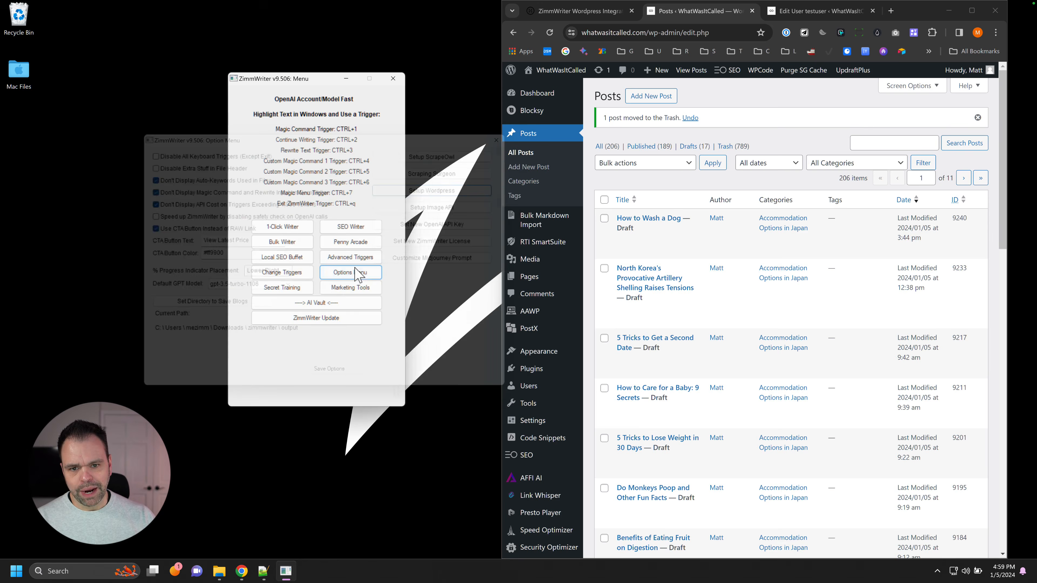
# Reopen the Bulk Writer and review its WordPress site, category, status and scheduling settings.
pyautogui.click(282, 242)
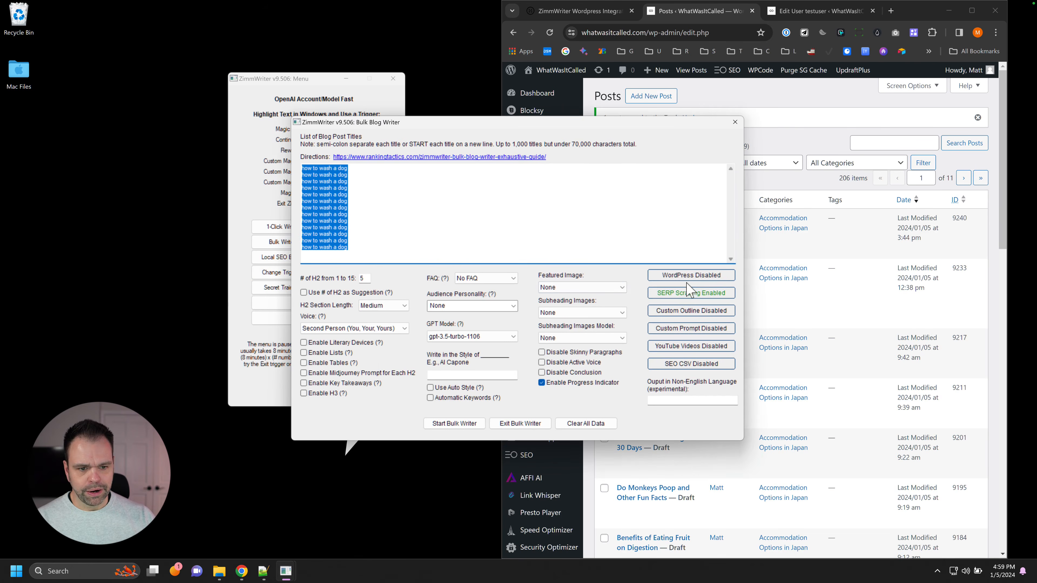
pyautogui.click(689, 279)
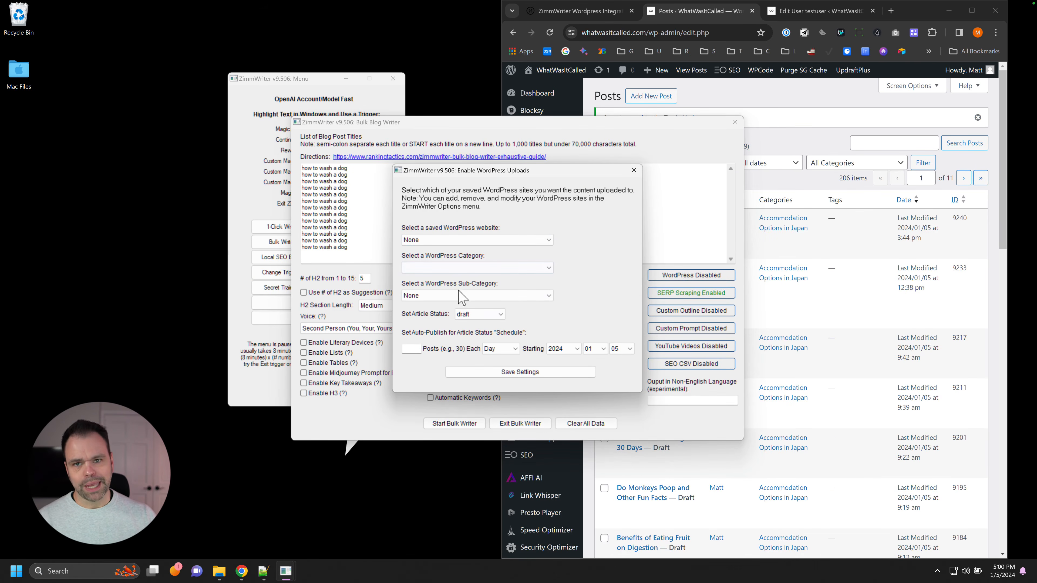
pyautogui.click(634, 170)
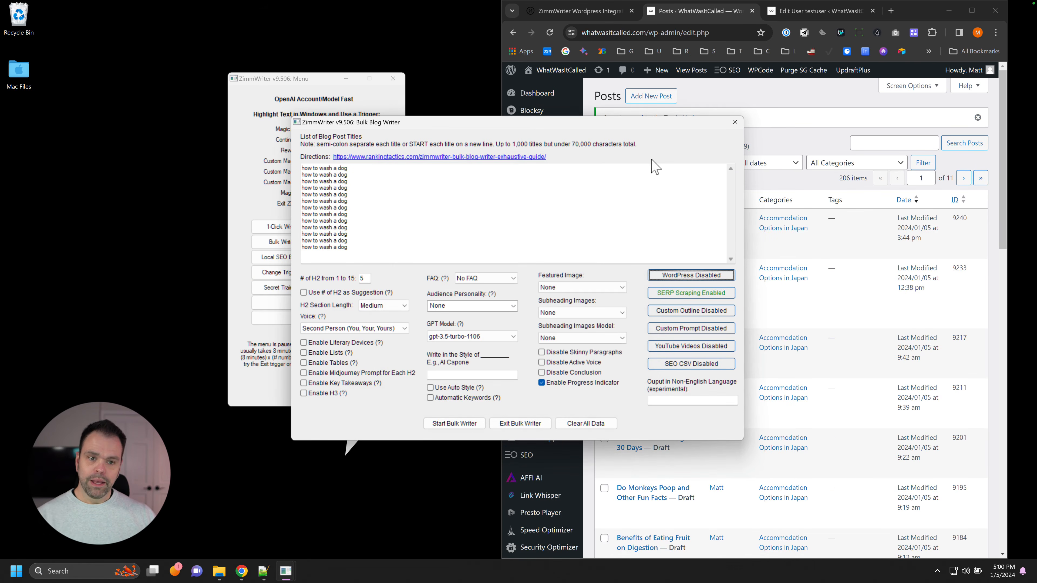